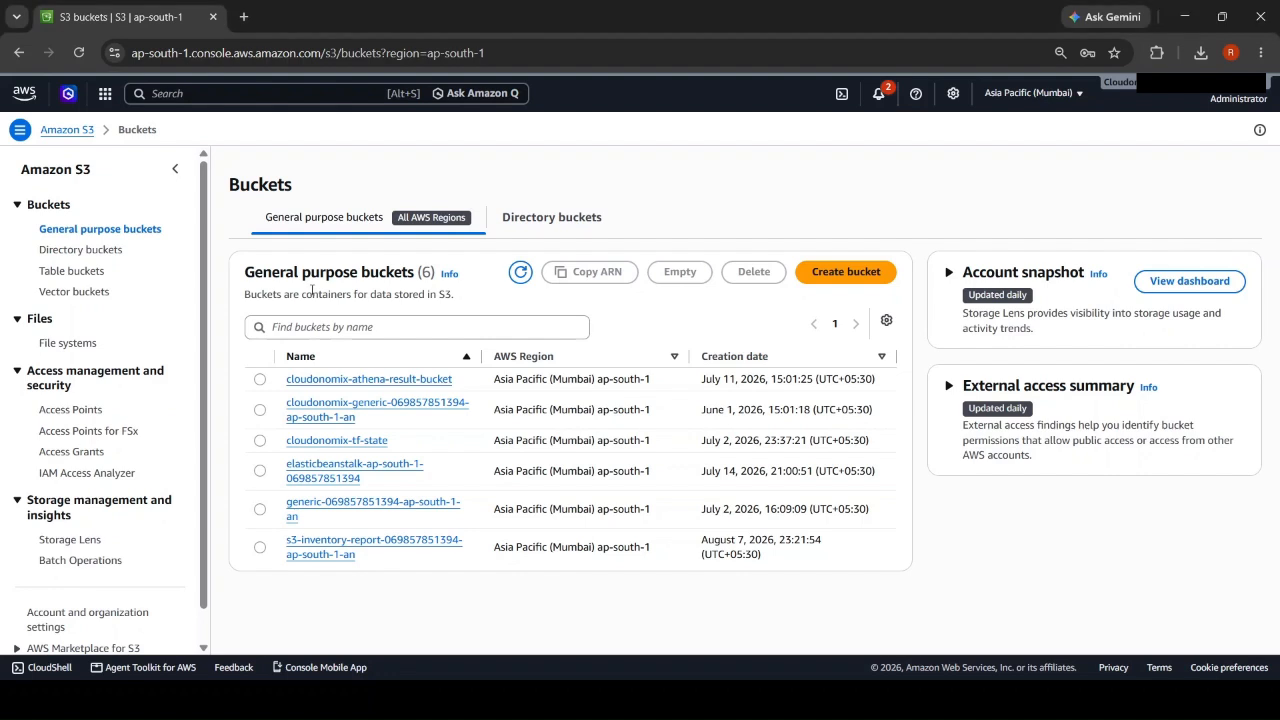
- Open the cloudonomix-generic bucket and examine its total size and object count metrics
{"action": "left_click", "coordinate": [395, 413]}
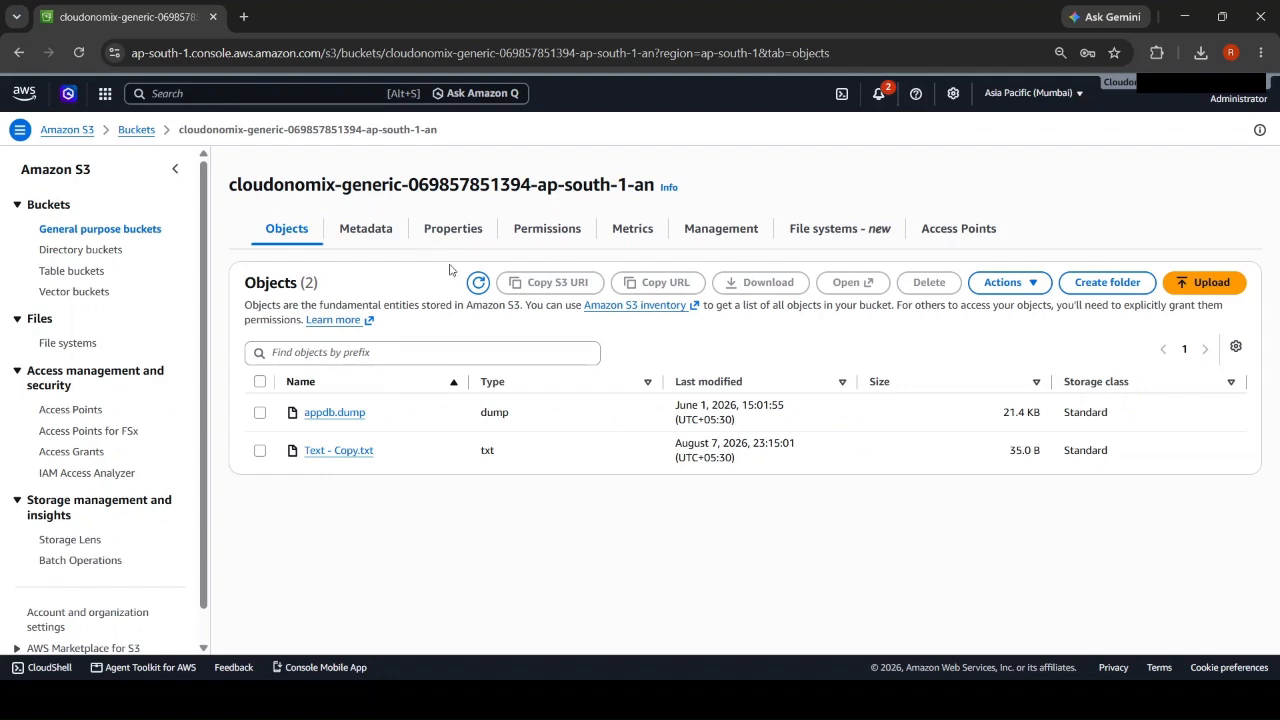
{"action": "left_click", "coordinate": [642, 237]}
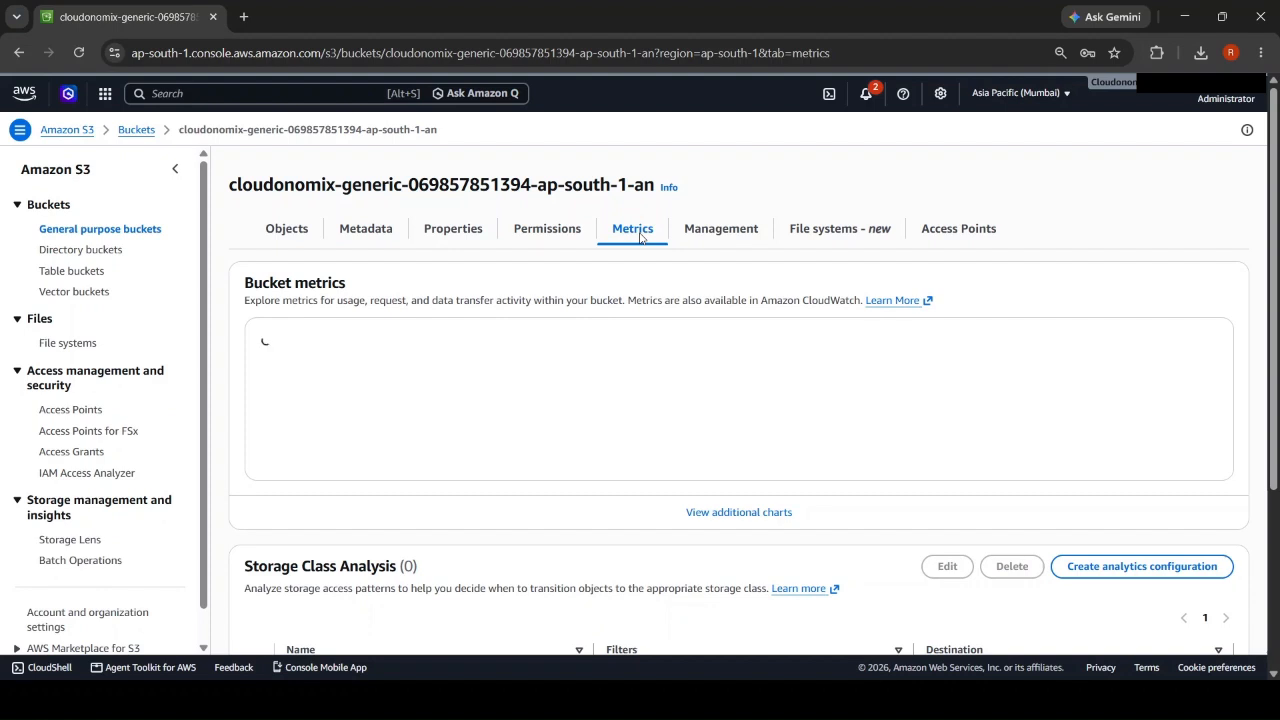
{"action": "scroll", "coordinate": [640, 237], "scroll_direction": "down", "scroll_amount": 2}
{"action": "scroll", "coordinate": [610, 350], "scroll_direction": "up", "scroll_amount": 2}
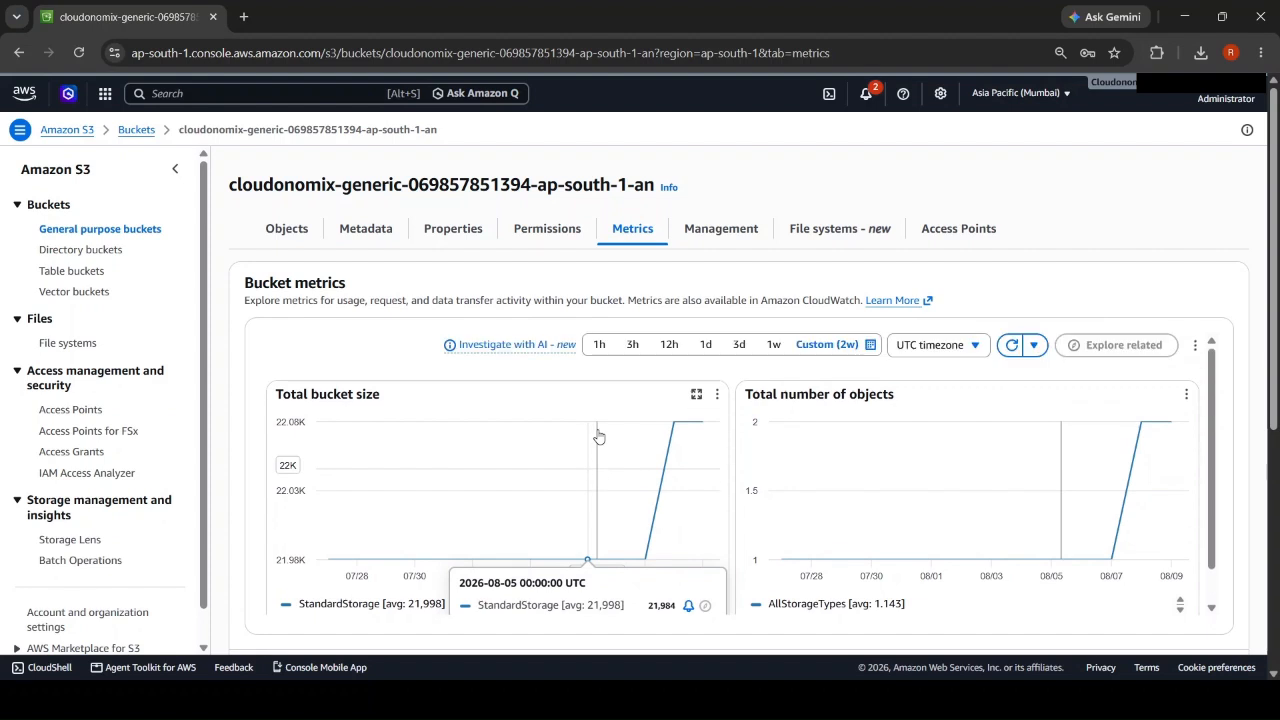
{"action": "scroll", "coordinate": [957, 515], "scroll_direction": "down", "scroll_amount": 2}
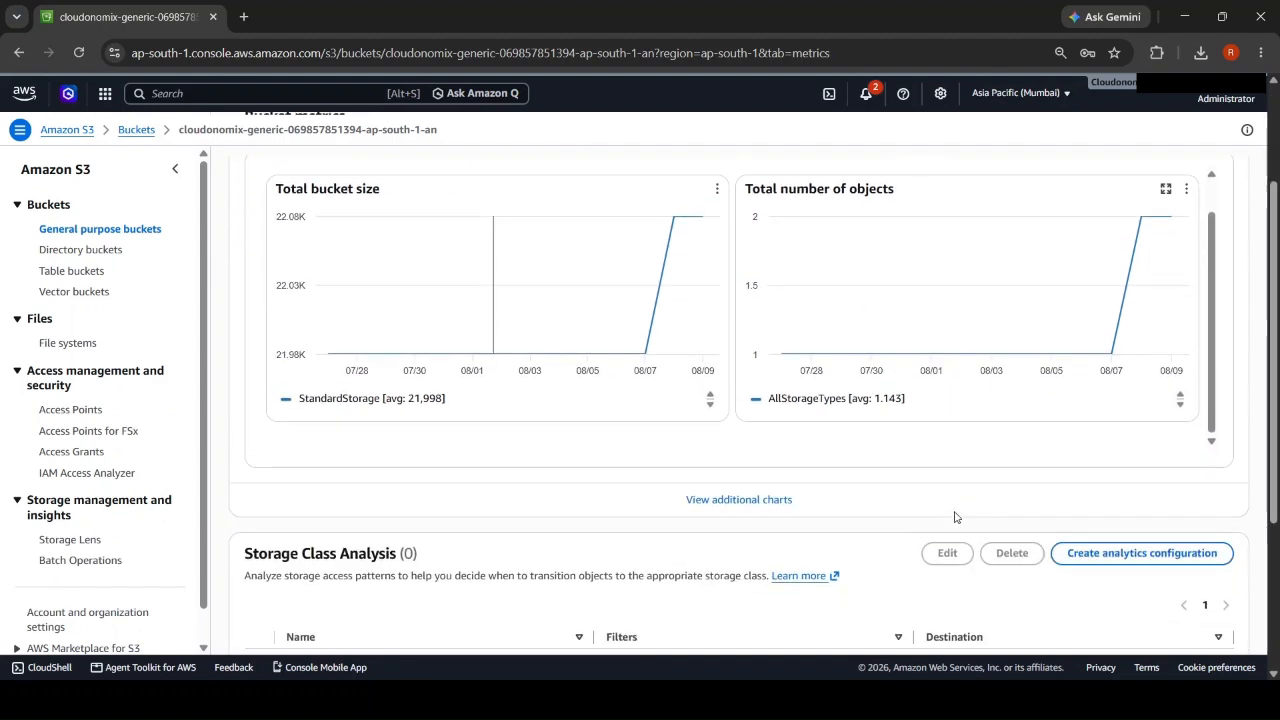
- View the bucket's additional charts and examine the request metrics for the entire-bucket "request" filter
{"action": "left_click", "coordinate": [740, 500]}
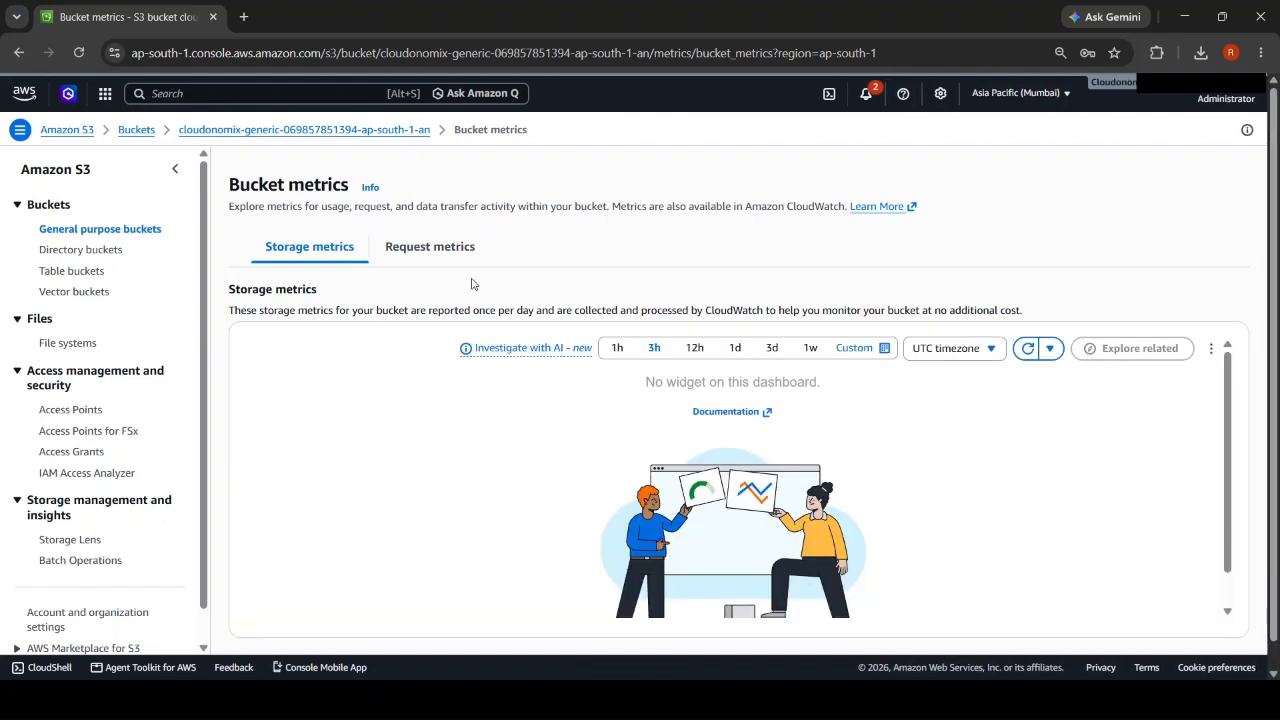
{"action": "left_click", "coordinate": [422, 250]}
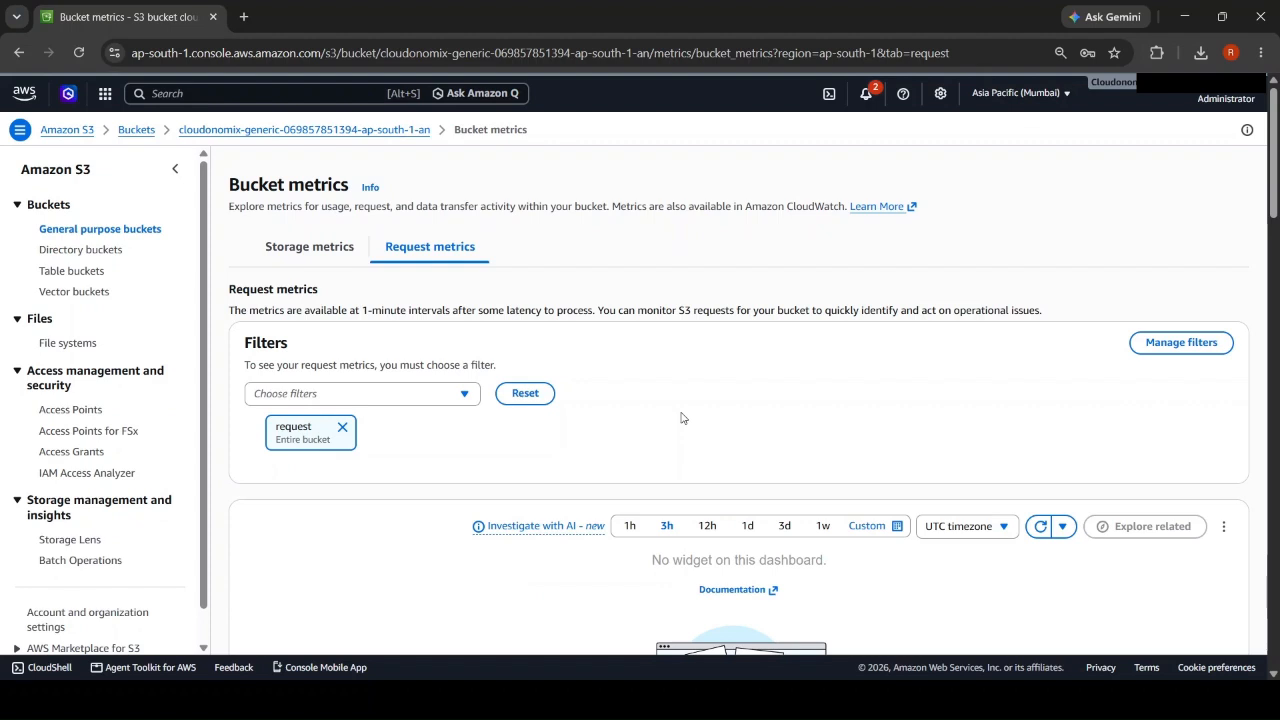
{"action": "scroll", "coordinate": [681, 418], "scroll_direction": "down", "scroll_amount": 3}
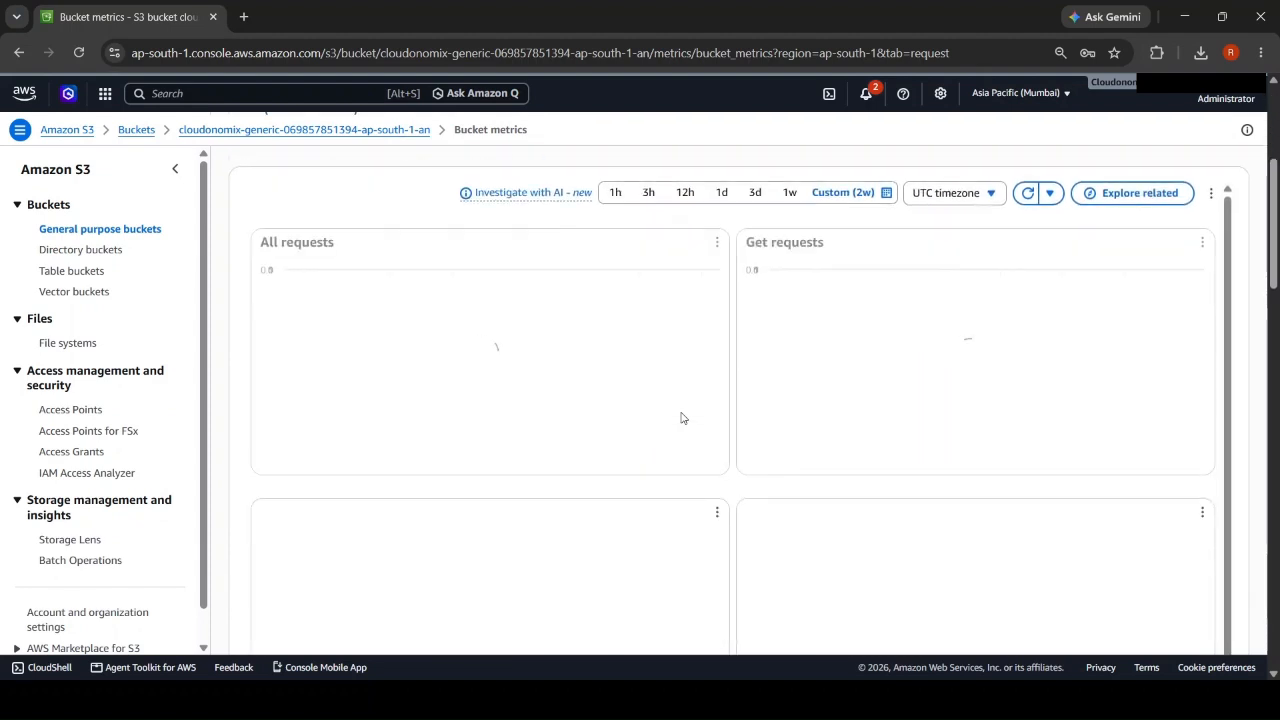
{"action": "scroll", "coordinate": [681, 418], "scroll_direction": "up", "scroll_amount": 3}
{"action": "scroll", "coordinate": [681, 418], "scroll_direction": "up", "scroll_amount": 1}
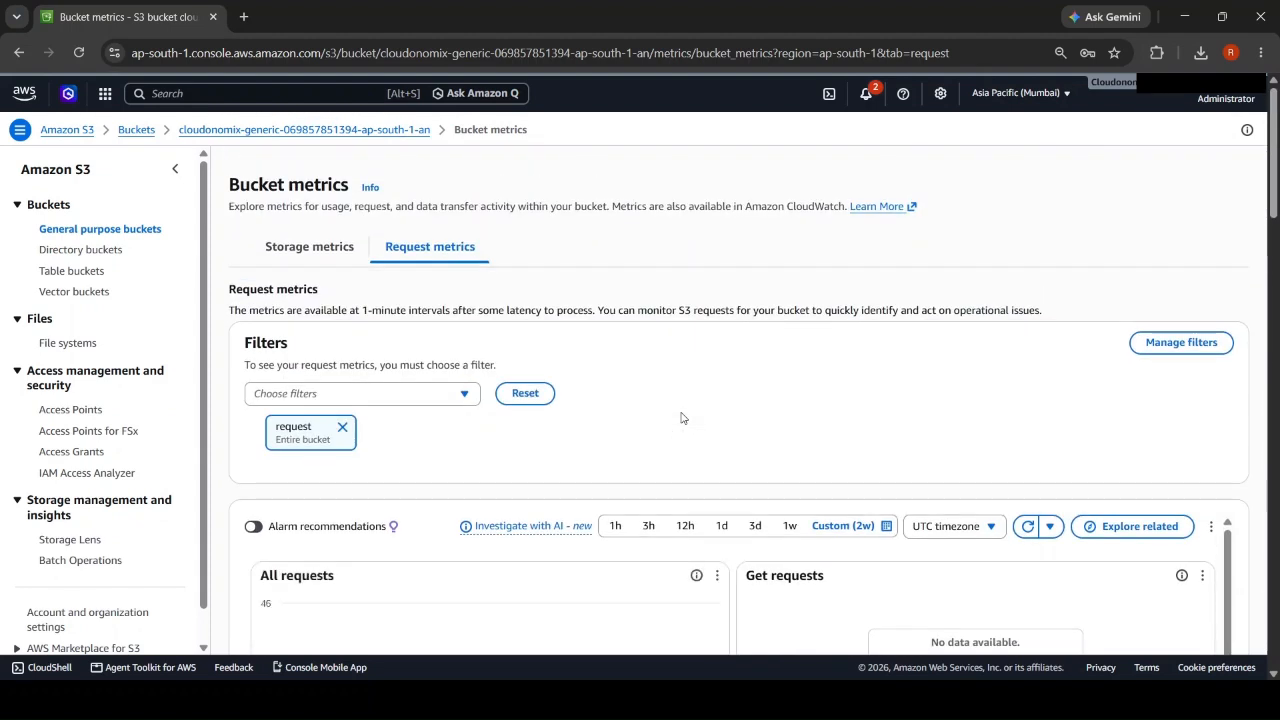
{"action": "scroll", "coordinate": [746, 400], "scroll_direction": "down", "scroll_amount": 3}
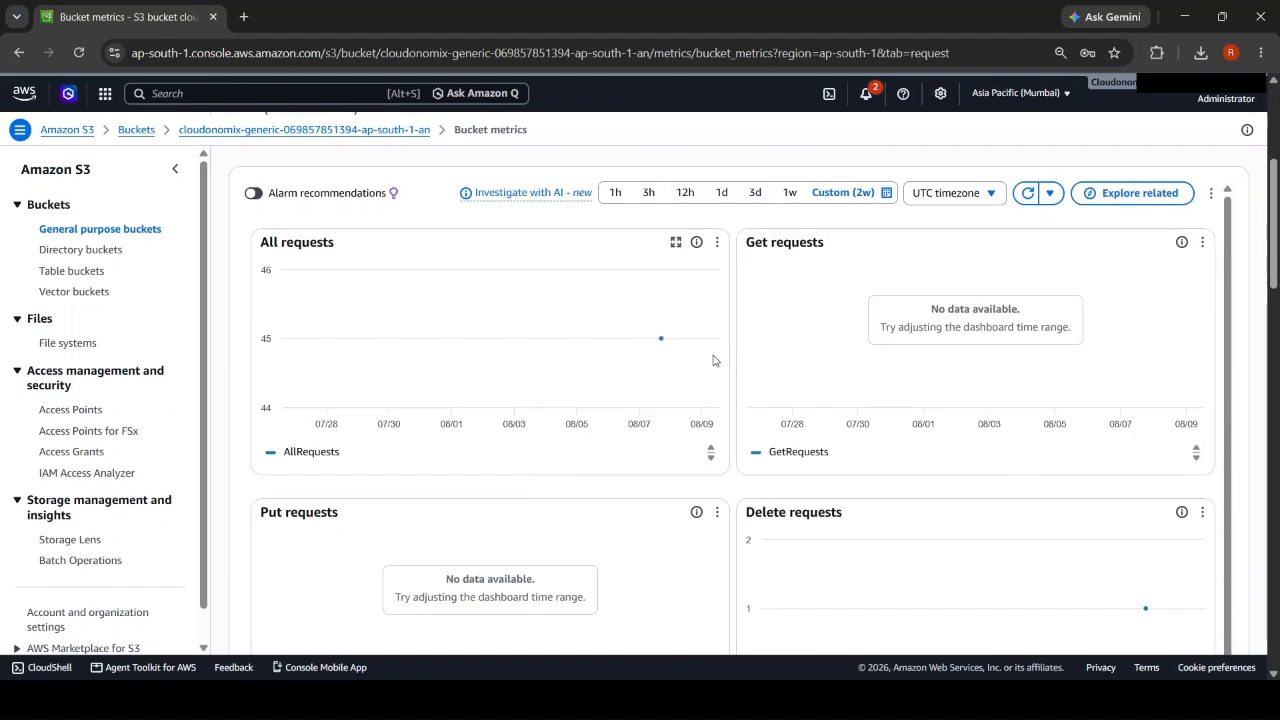
{"action": "scroll", "coordinate": [731, 350], "scroll_direction": "up", "scroll_amount": 3}
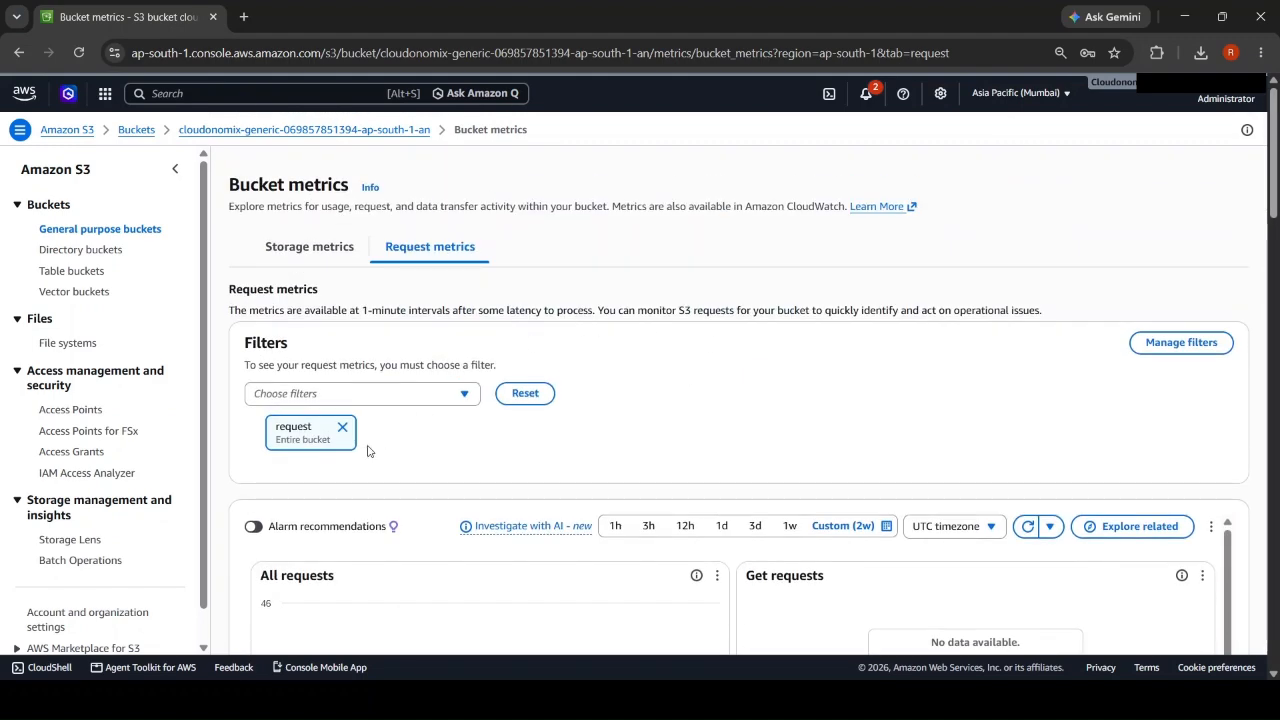
{"action": "scroll", "coordinate": [708, 417], "scroll_direction": "down", "scroll_amount": 2}
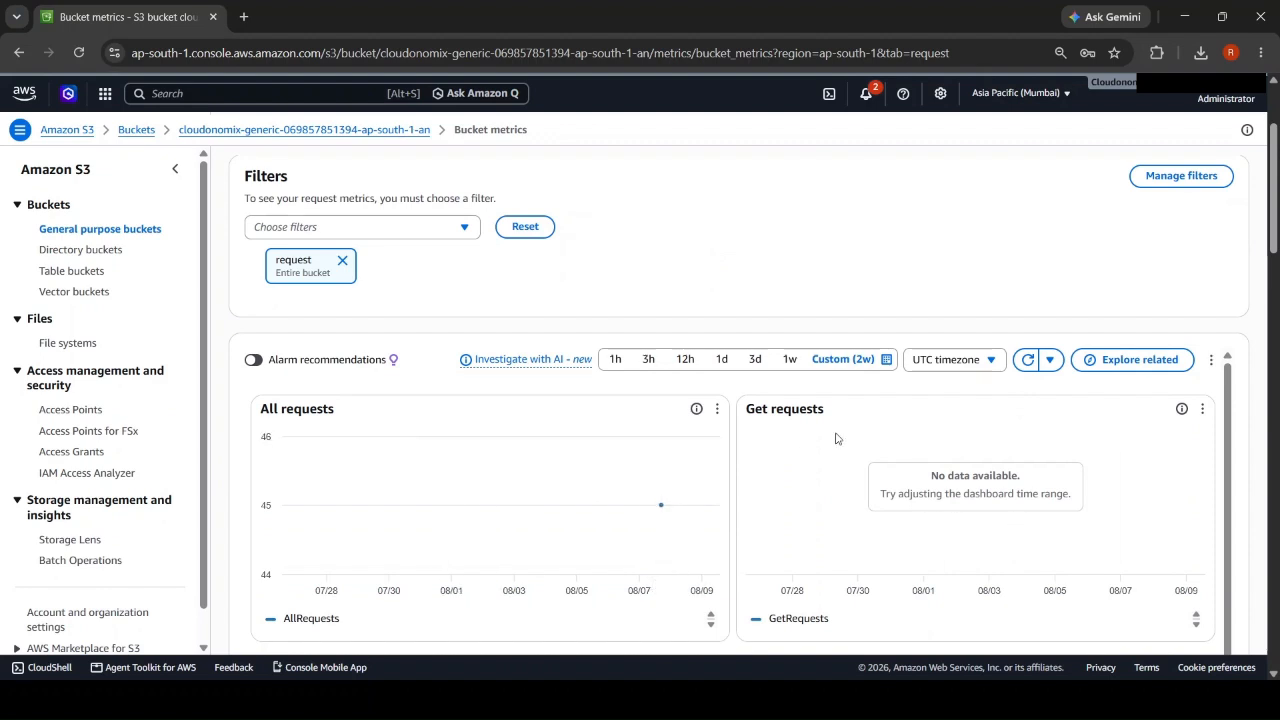
{"action": "scroll", "coordinate": [836, 438], "scroll_direction": "down", "scroll_amount": 1}
{"action": "scroll", "coordinate": [803, 460], "scroll_direction": "down", "scroll_amount": 3}
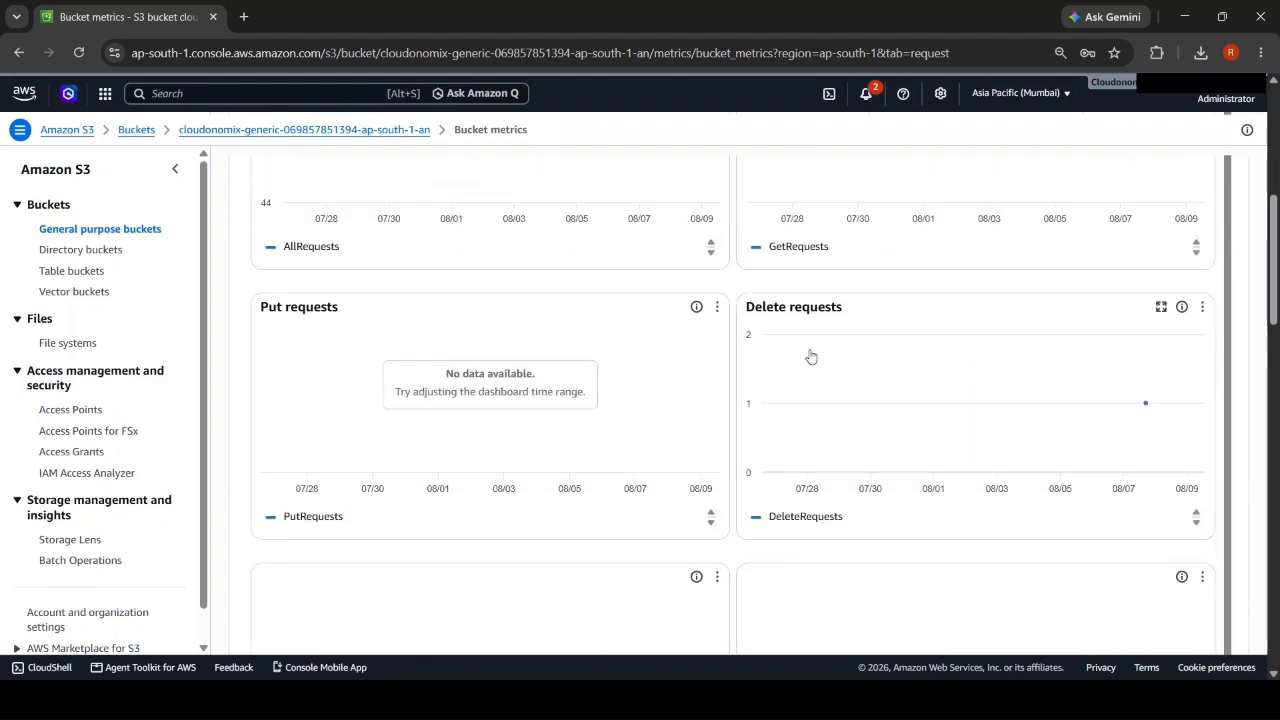
{"action": "scroll", "coordinate": [700, 380], "scroll_direction": "up", "scroll_amount": 3}
{"action": "scroll", "coordinate": [995, 293], "scroll_direction": "up", "scroll_amount": 3}
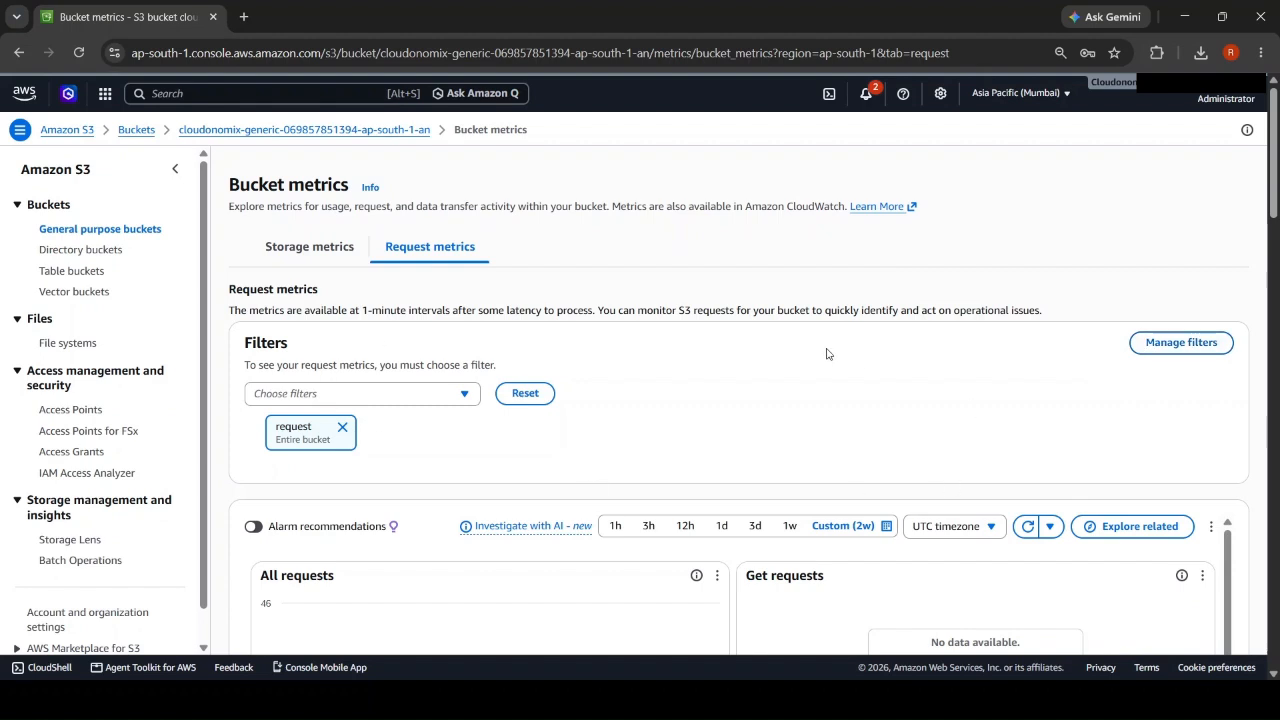
- Inspect the creation form for a request metrics filter, cancel it, and select the existing "request" filter
{"action": "left_click", "coordinate": [1160, 344]}
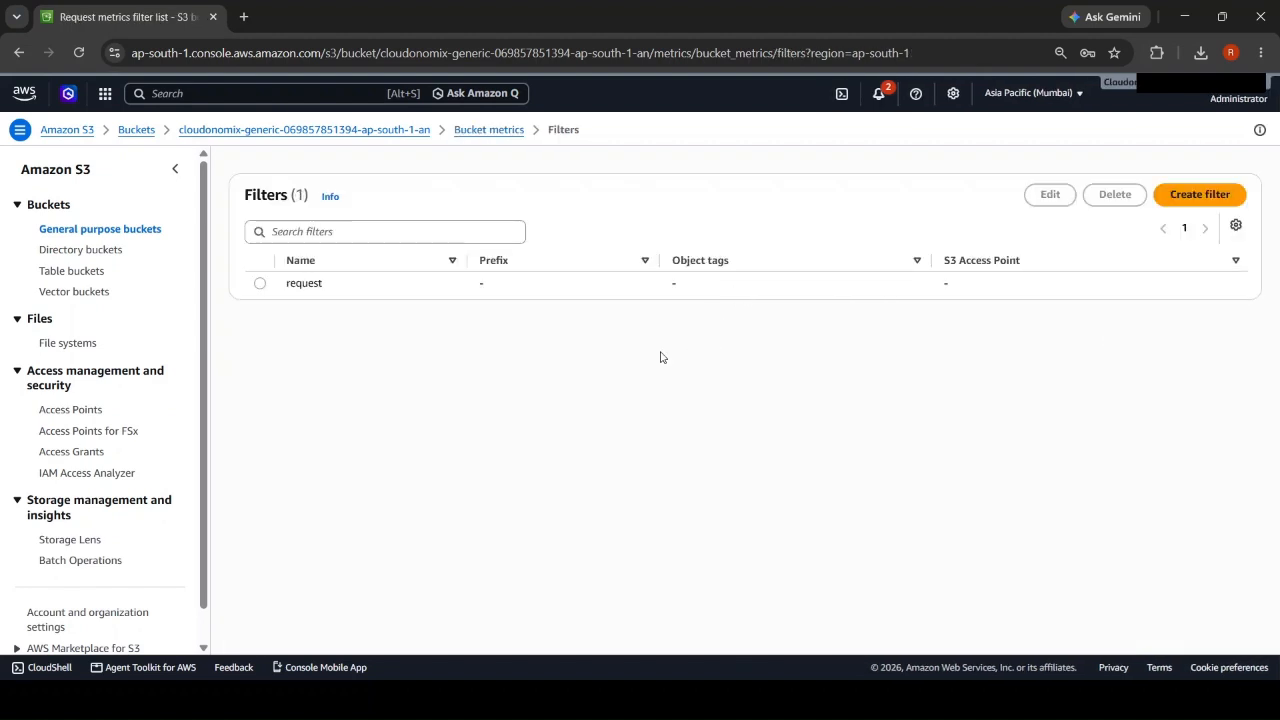
{"action": "left_click", "coordinate": [1218, 197]}
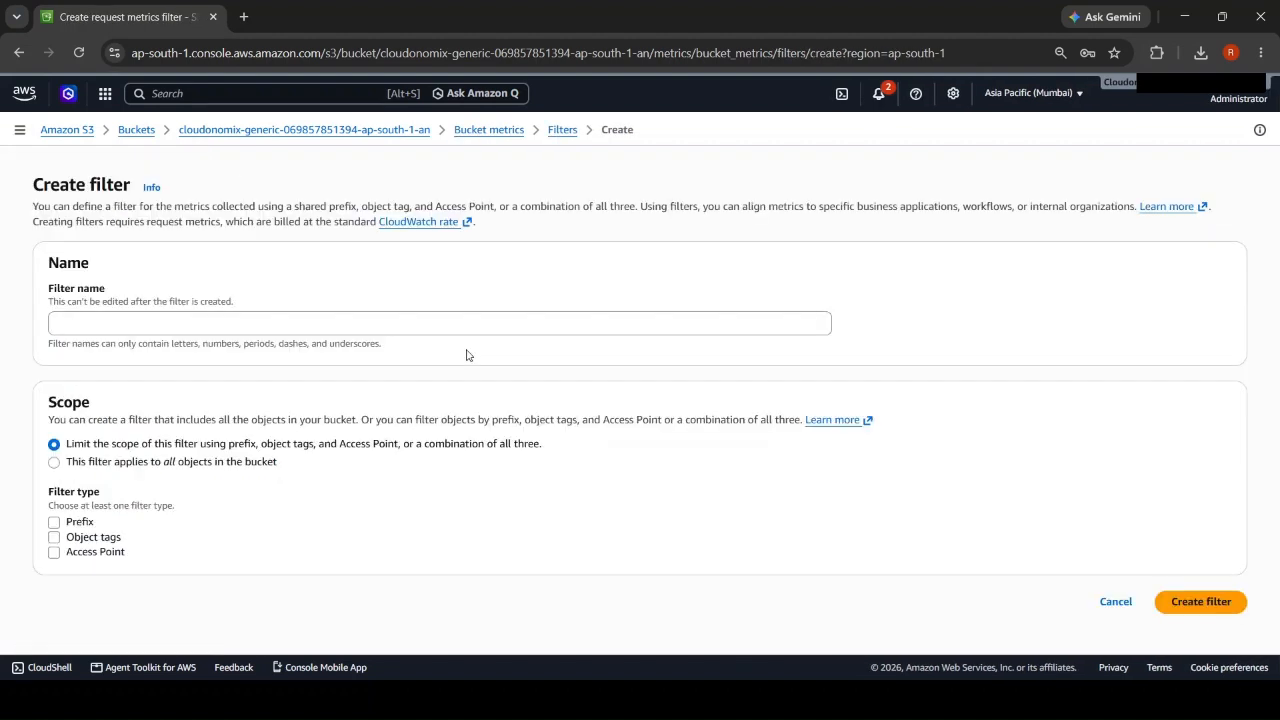
{"action": "left_click", "coordinate": [120, 323]}
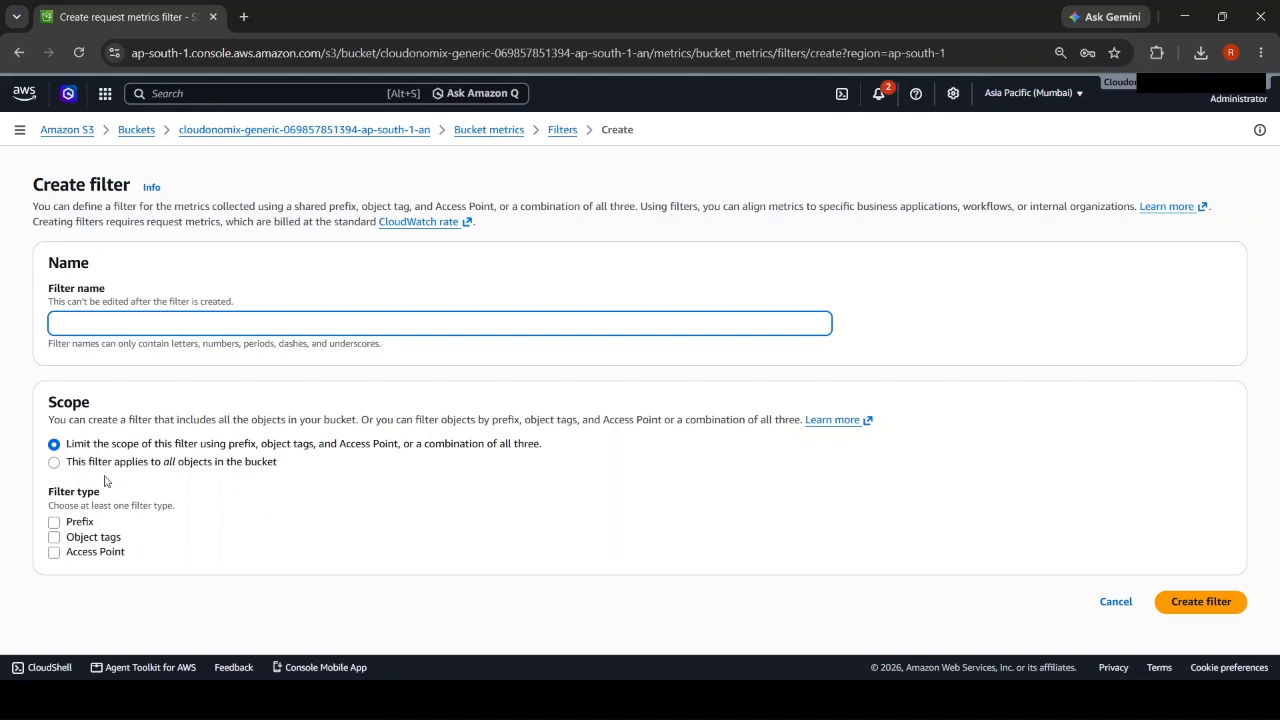
{"action": "left_click", "coordinate": [1116, 602]}
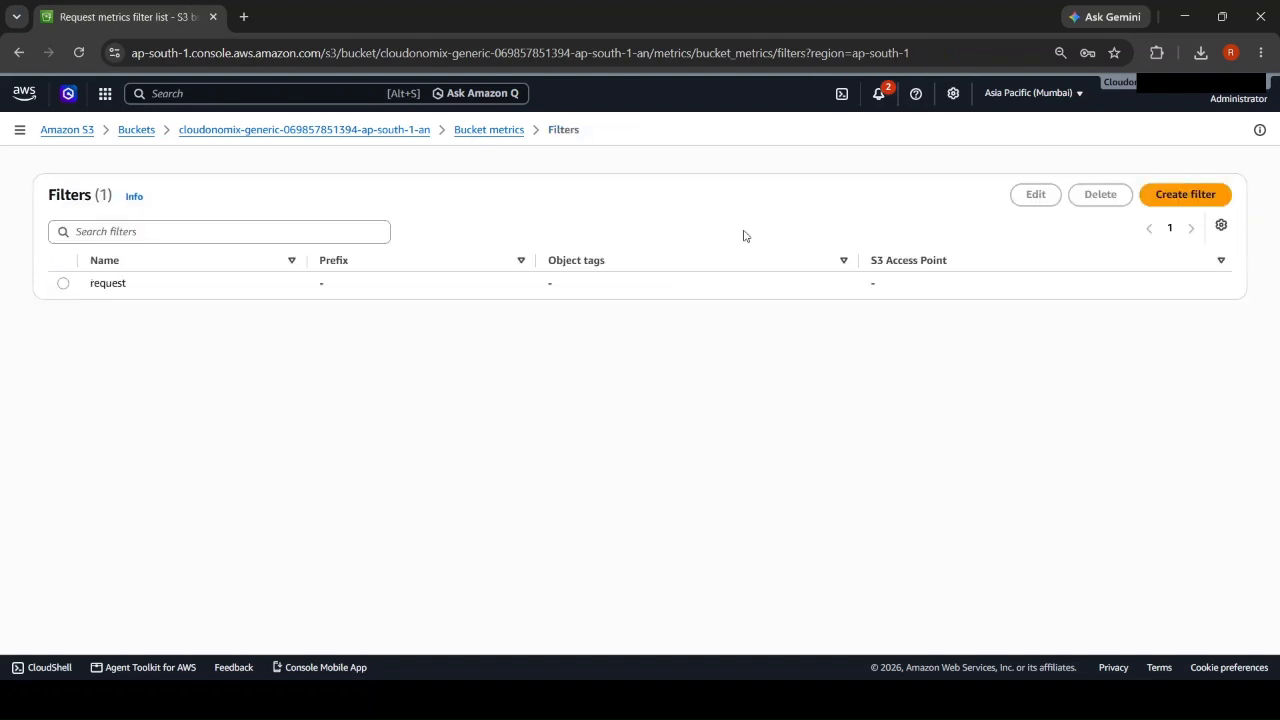
{"action": "left_click", "coordinate": [68, 286]}
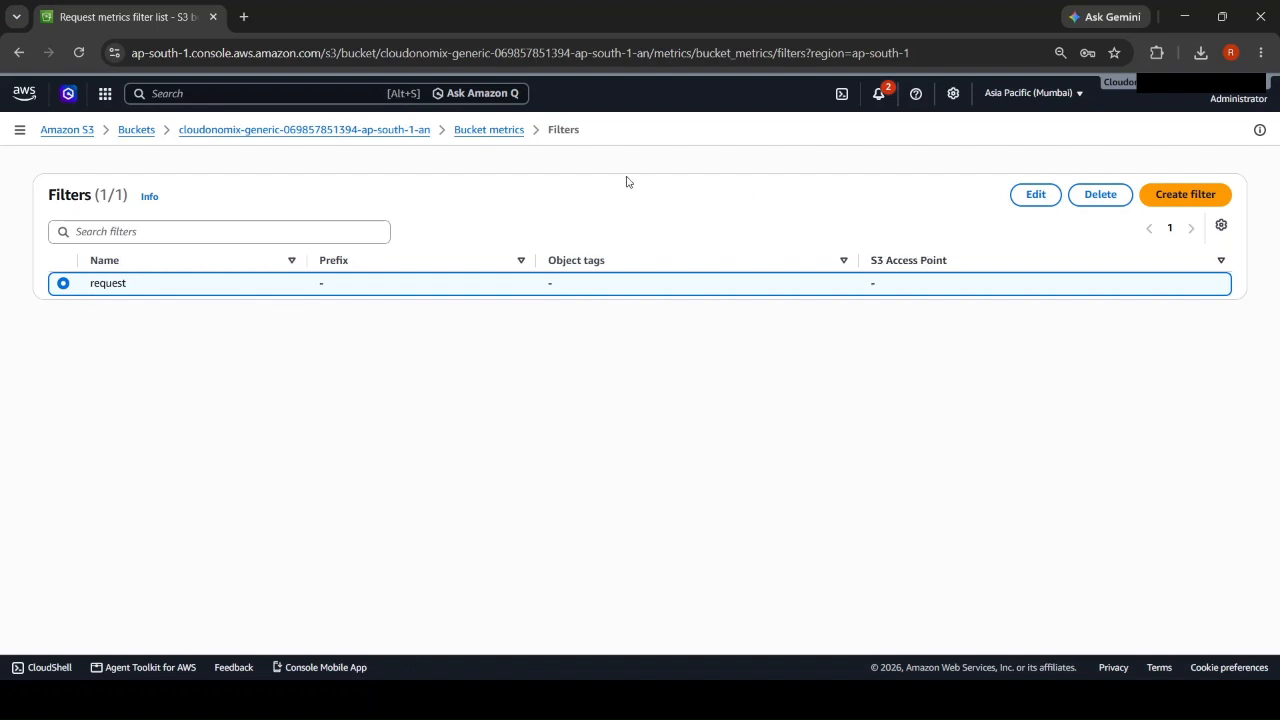
- Return to the bucket's request metrics and inspect the data points of the All, Delete and Head requests charts
{"action": "left_click", "coordinate": [503, 133]}
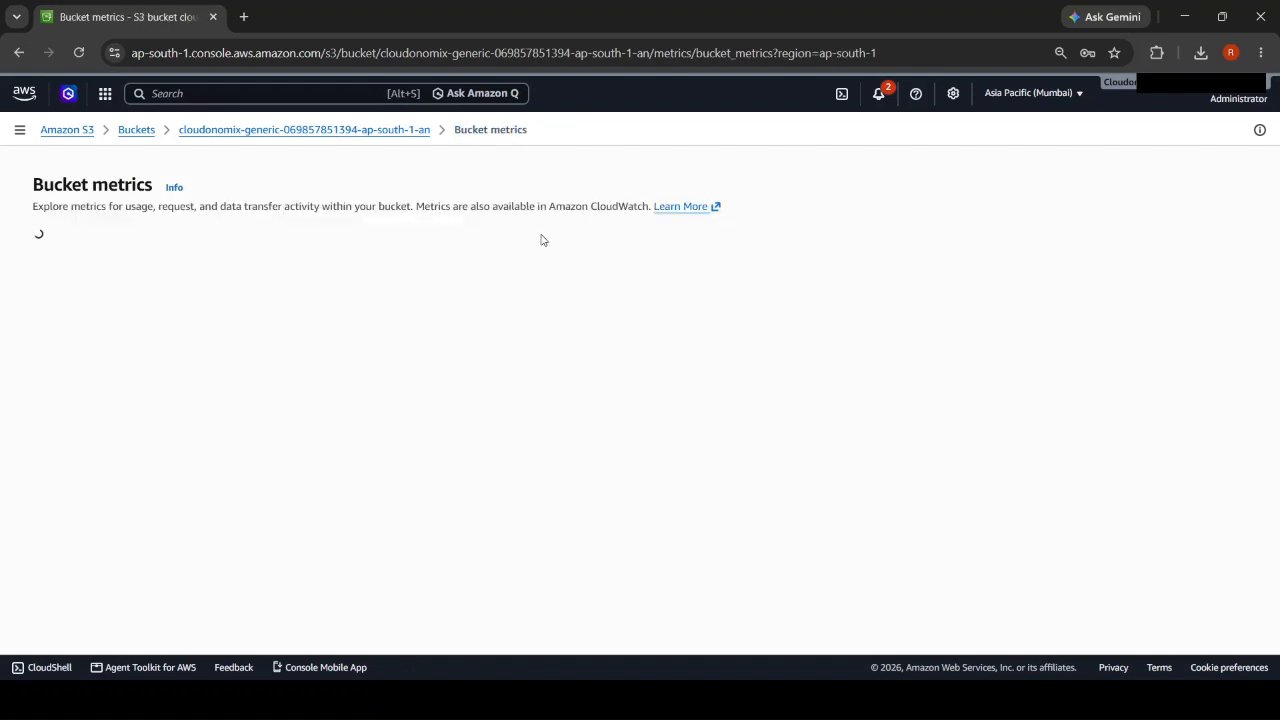
{"action": "left_click", "coordinate": [248, 259]}
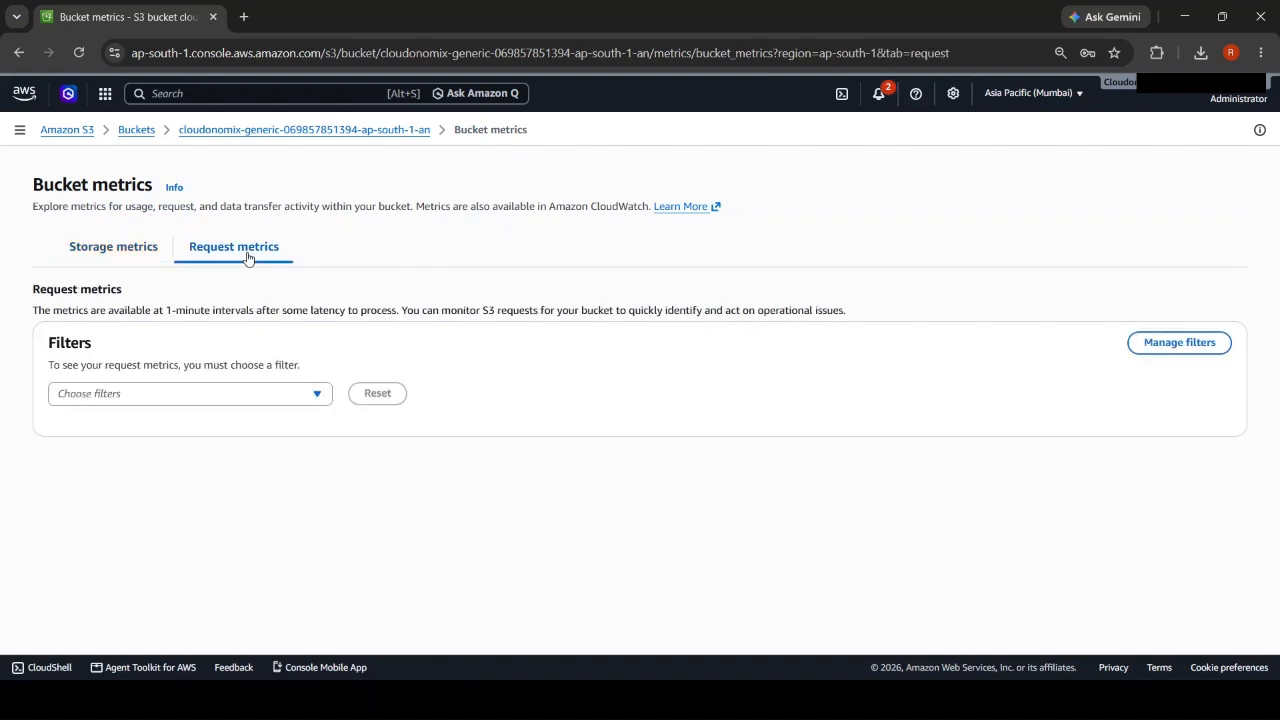
{"action": "scroll", "coordinate": [612, 442], "scroll_direction": "down", "scroll_amount": 1}
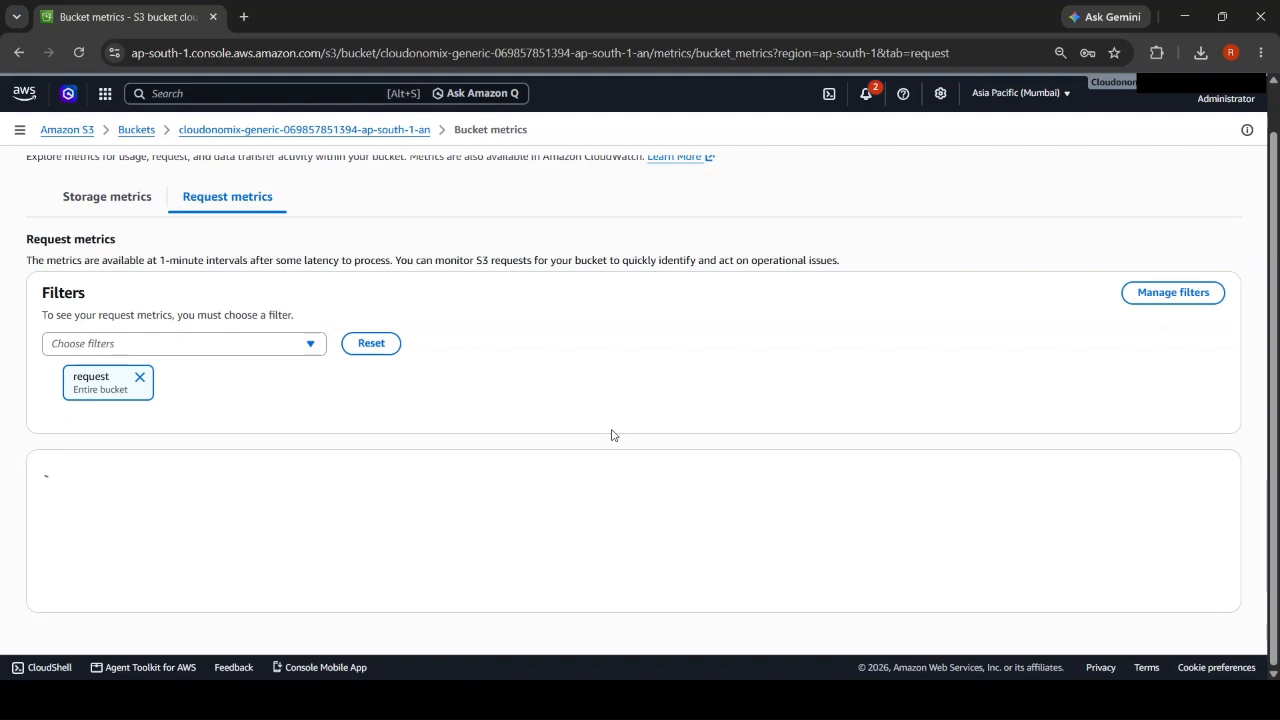
{"action": "scroll", "coordinate": [724, 382], "scroll_direction": "down", "scroll_amount": 4}
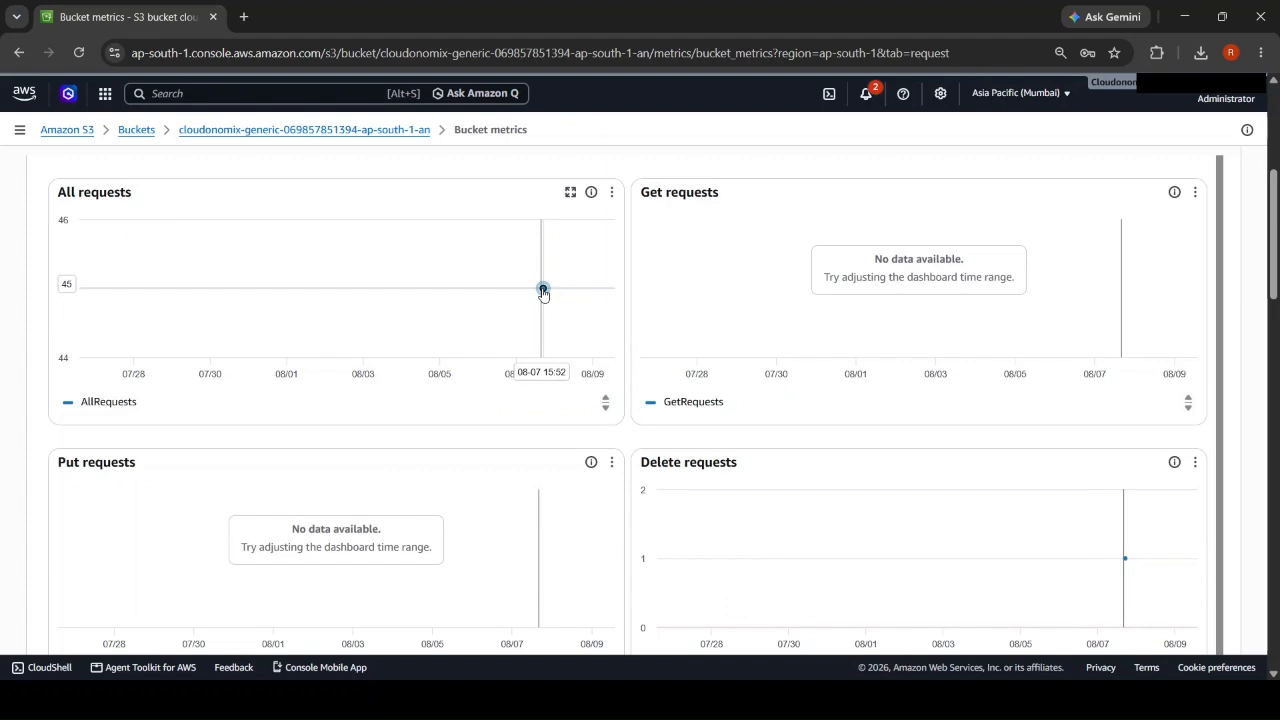
{"action": "mouse_move", "coordinate": [542, 297]}
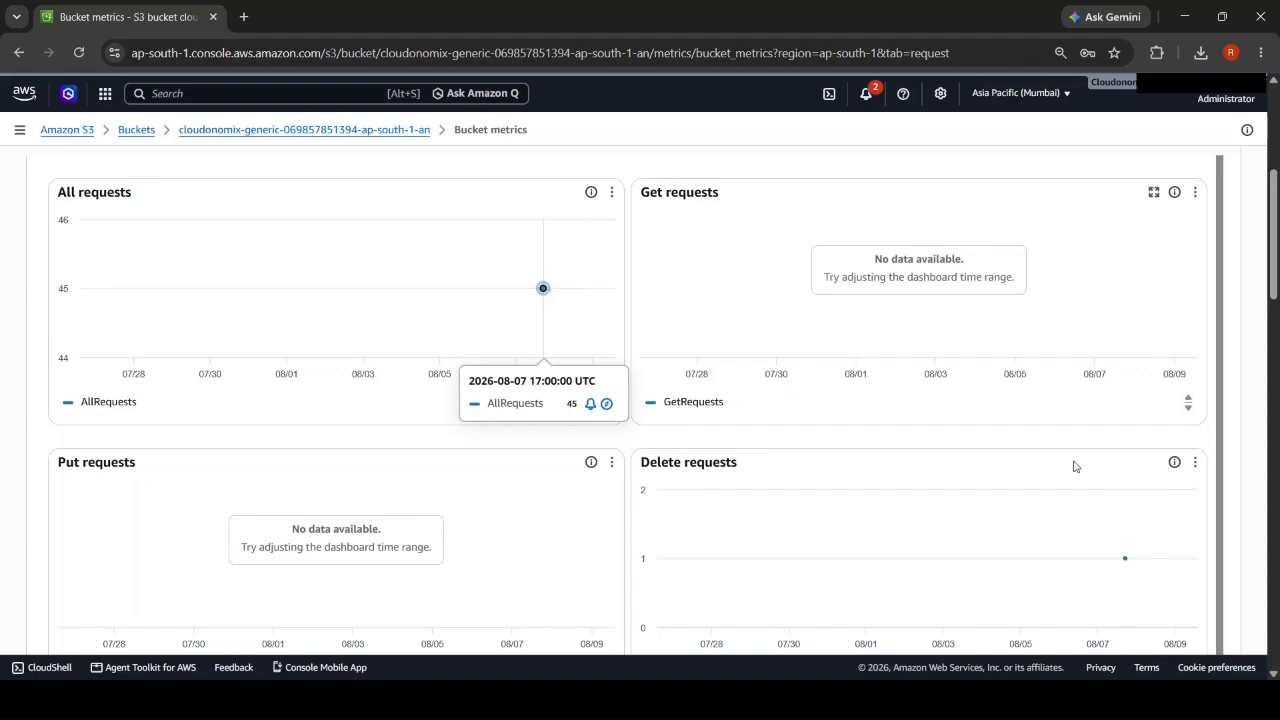
{"action": "scroll", "coordinate": [1094, 517], "scroll_direction": "down", "scroll_amount": 1}
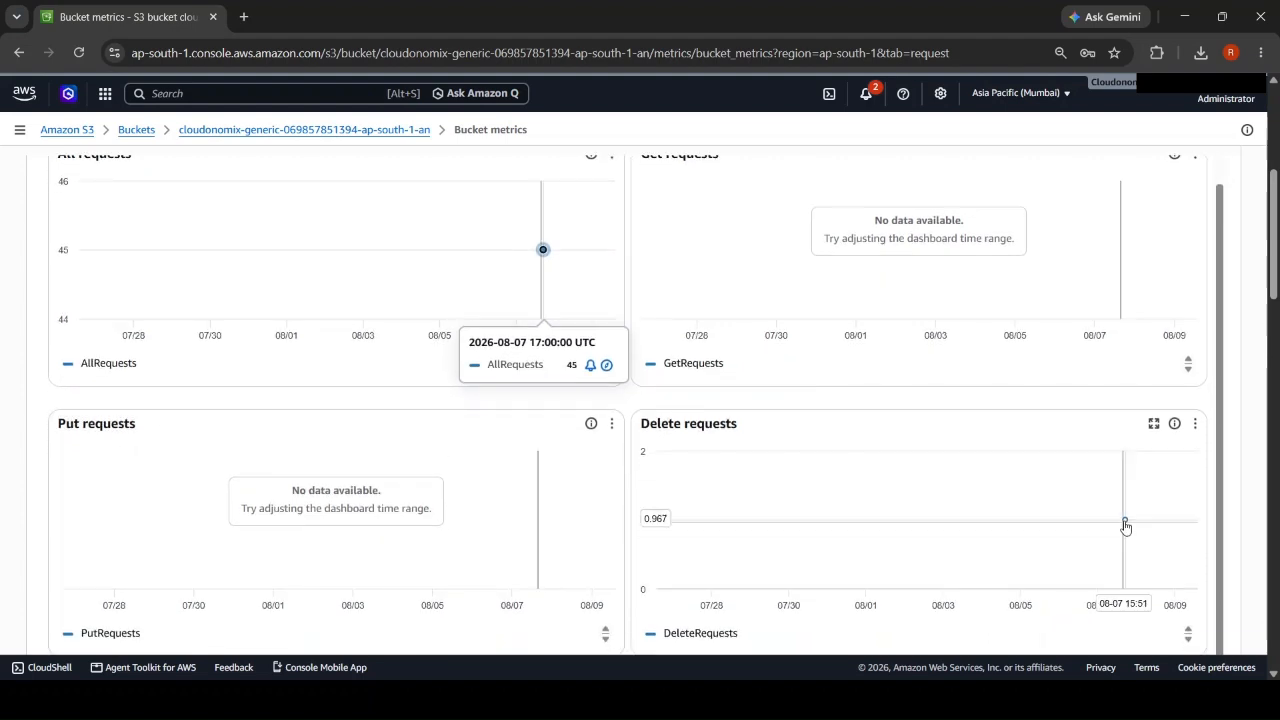
{"action": "left_click", "coordinate": [1124, 526]}
{"action": "scroll", "coordinate": [1000, 500], "scroll_direction": "down", "scroll_amount": 2}
{"action": "scroll", "coordinate": [440, 400], "scroll_direction": "down", "scroll_amount": 5}
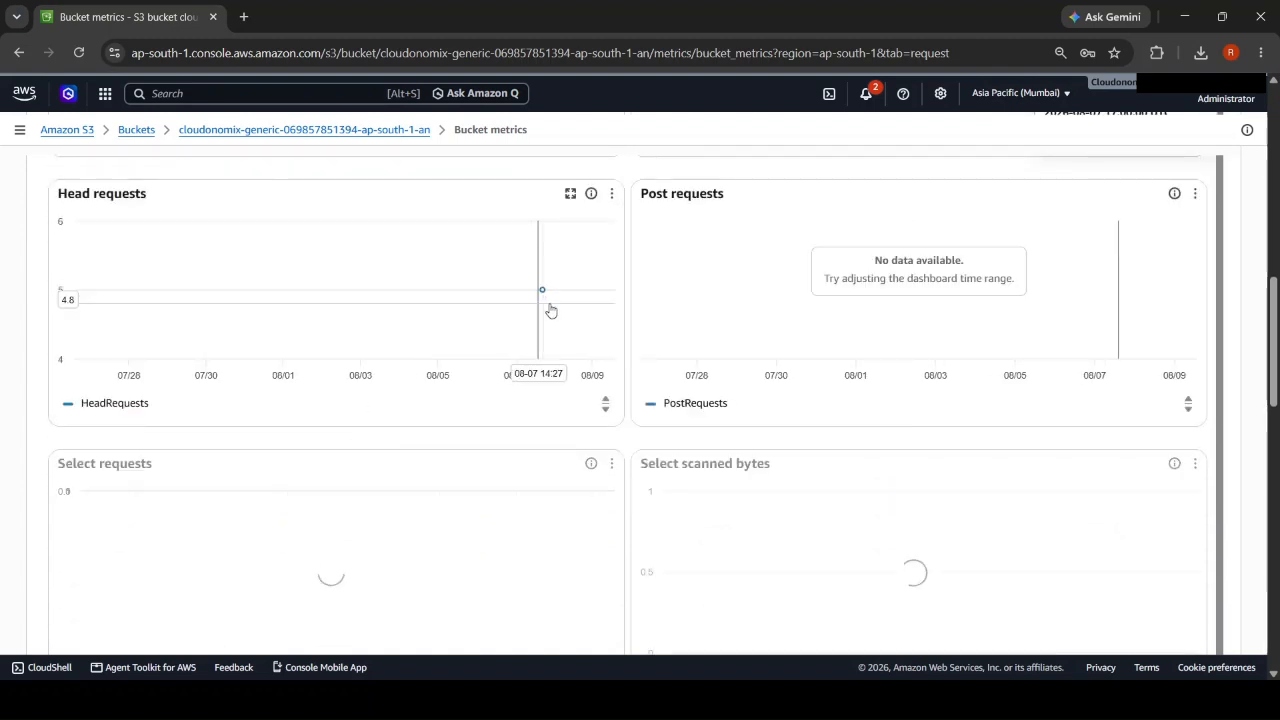
{"action": "left_click", "coordinate": [535, 293]}
{"action": "scroll", "coordinate": [838, 334], "scroll_direction": "up", "scroll_amount": 1}
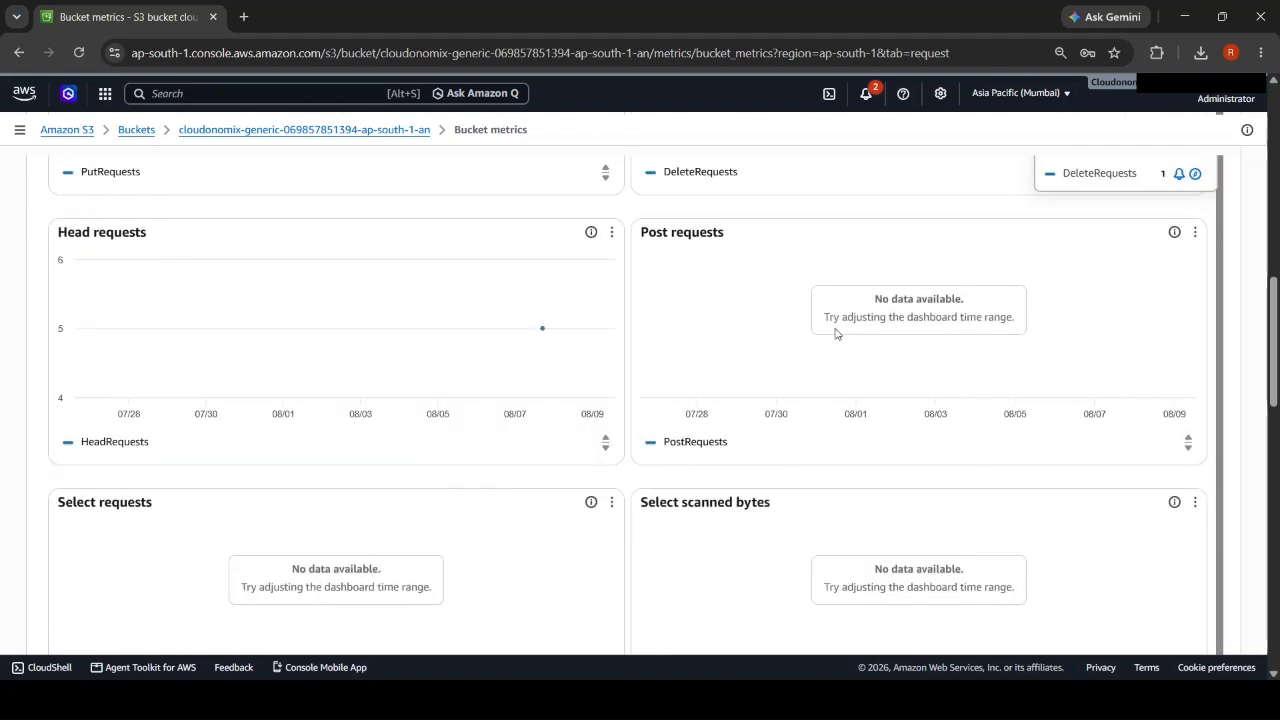
{"action": "scroll", "coordinate": [555, 326], "scroll_direction": "up", "scroll_amount": 4}
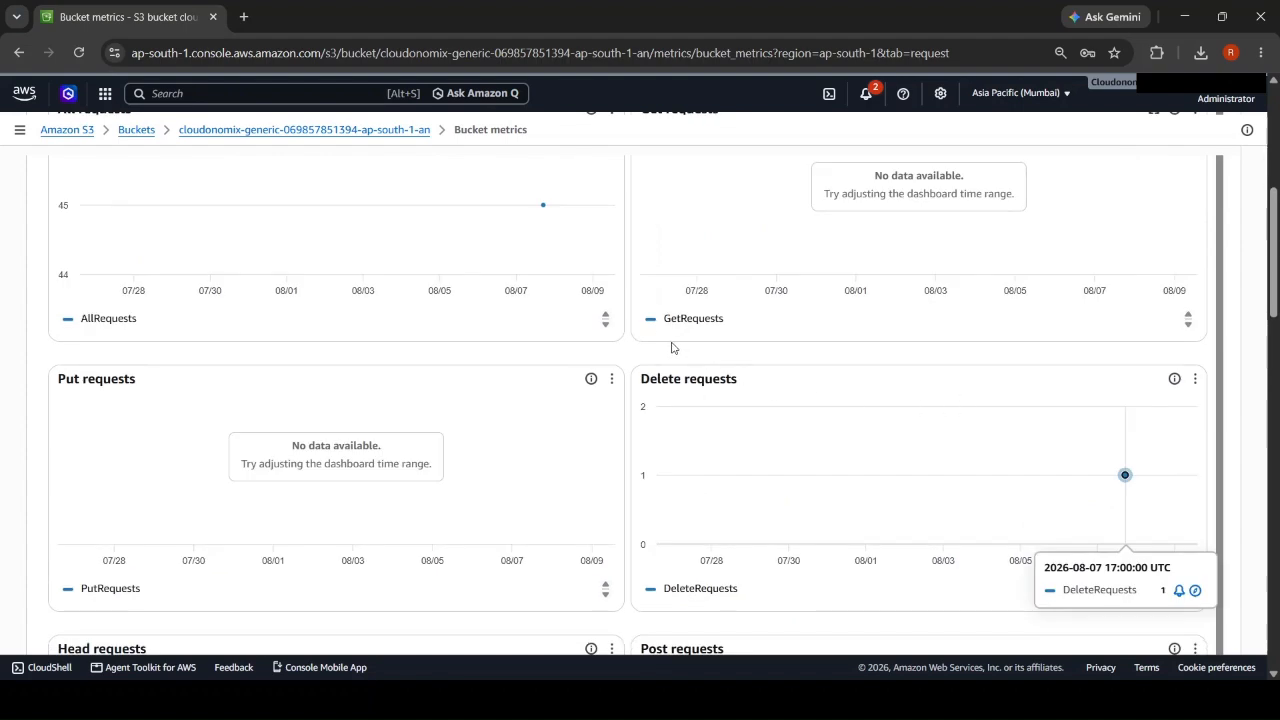
{"action": "scroll", "coordinate": [668, 345], "scroll_direction": "up", "scroll_amount": 2}
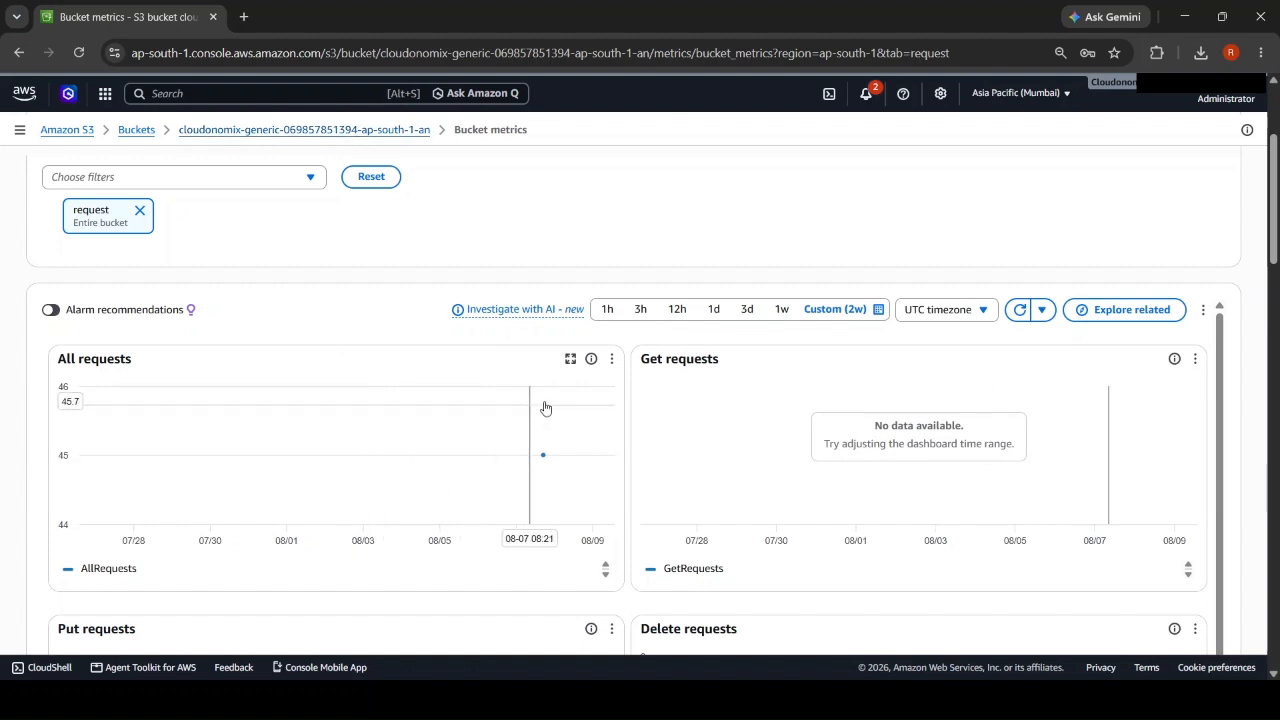
- View the All requests chart in CloudWatch metrics and return to the S3 bucket metrics page
{"action": "left_click", "coordinate": [611, 359]}
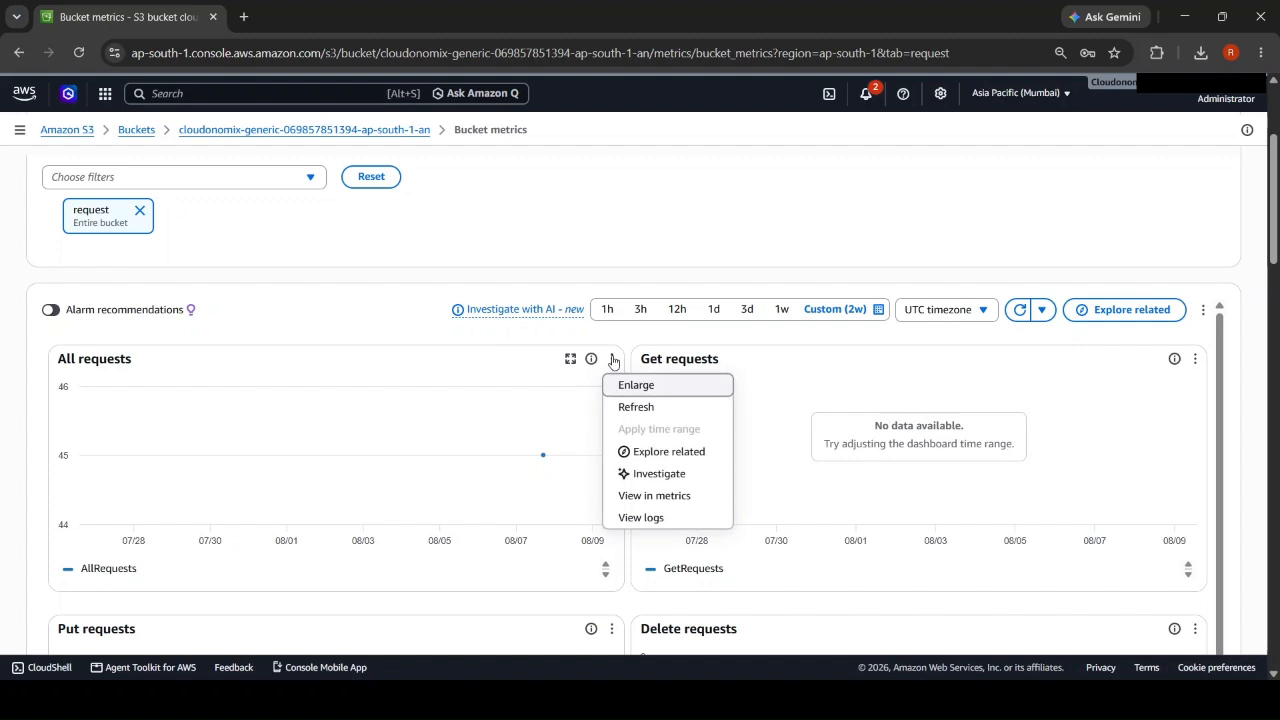
{"action": "left_click", "coordinate": [677, 497]}
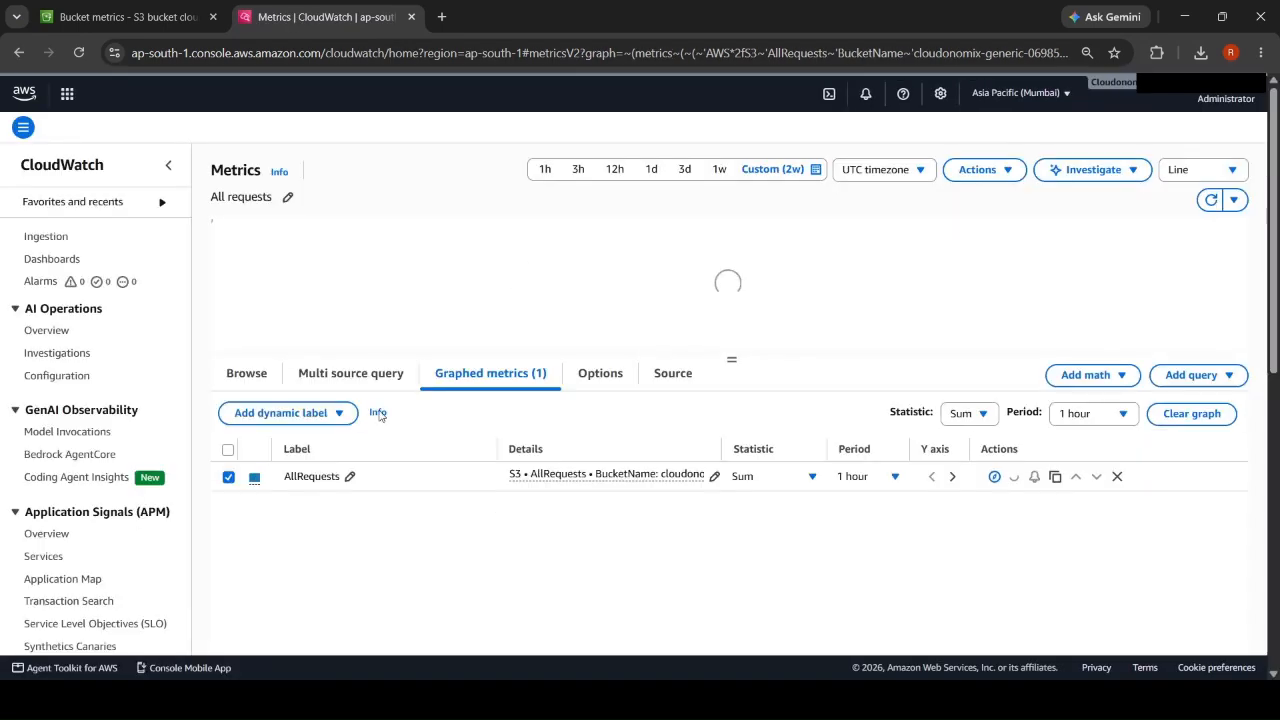
{"action": "left_click", "coordinate": [91, 22]}
{"action": "scroll", "coordinate": [262, 250], "scroll_direction": "up", "scroll_amount": 3}
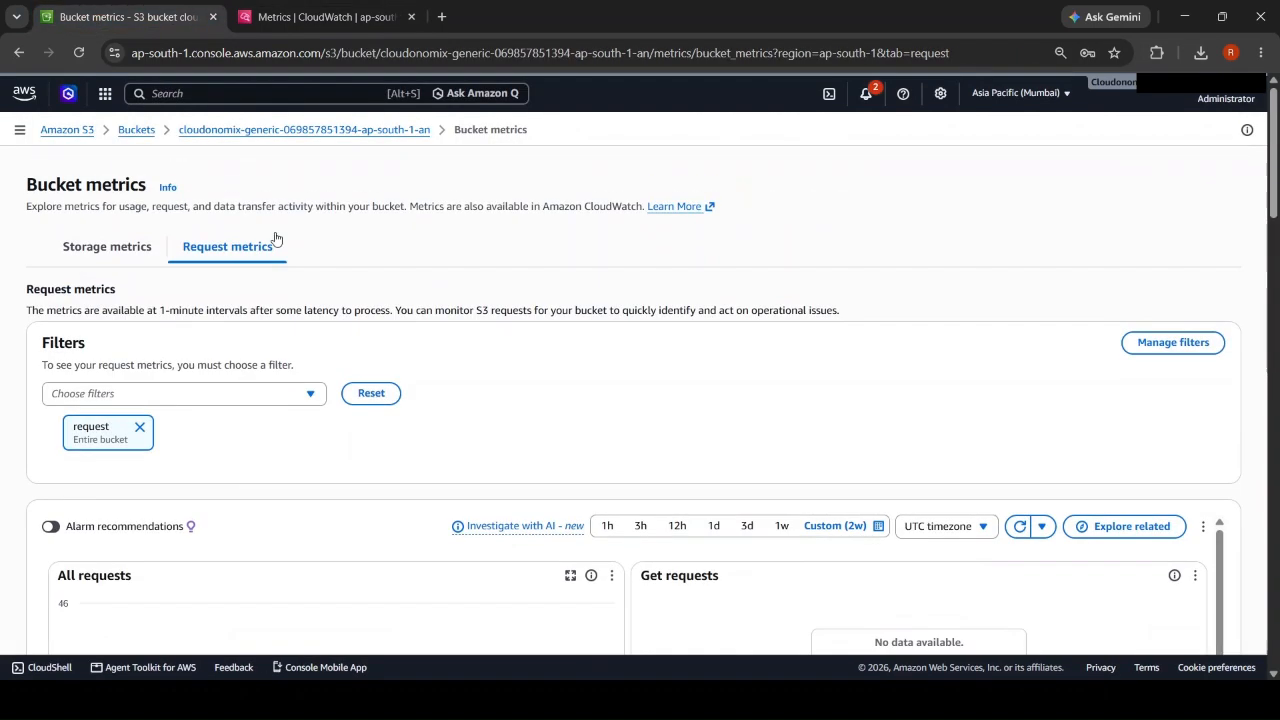
- Return to the bucket from its metrics page and view the inventory configurations in its management settings
{"action": "left_click", "coordinate": [326, 130]}
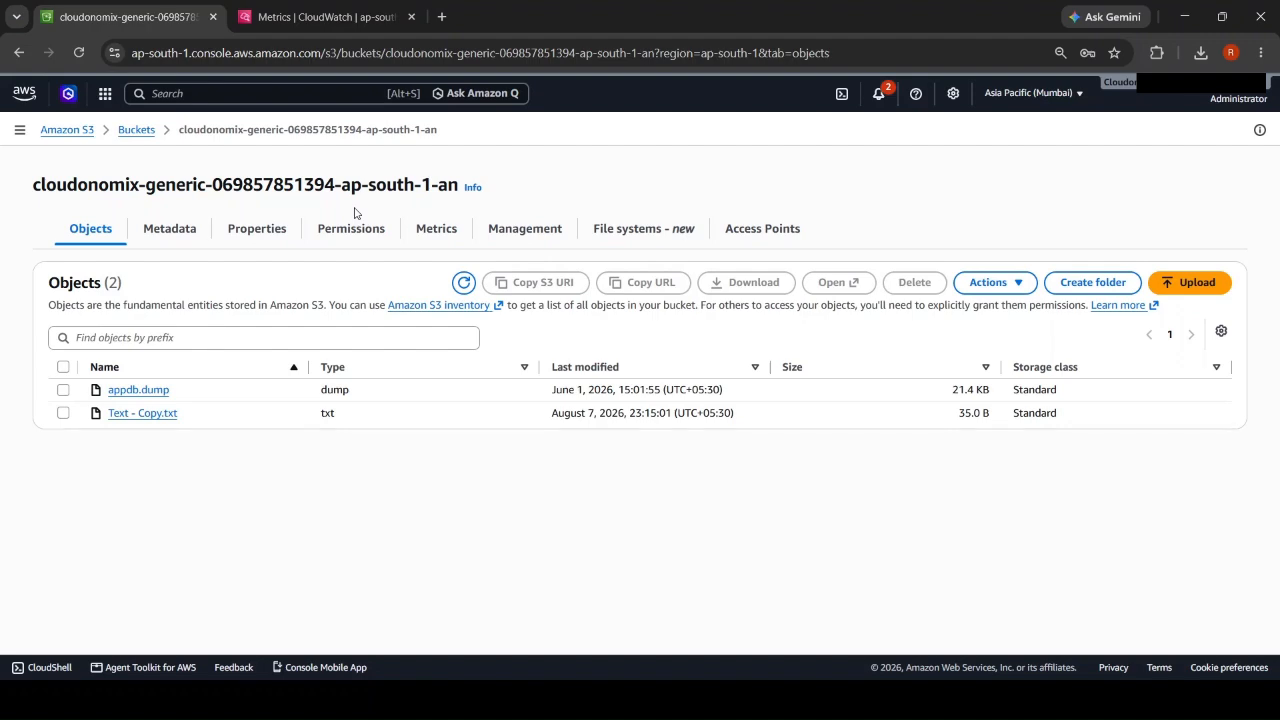
{"action": "left_click", "coordinate": [523, 236]}
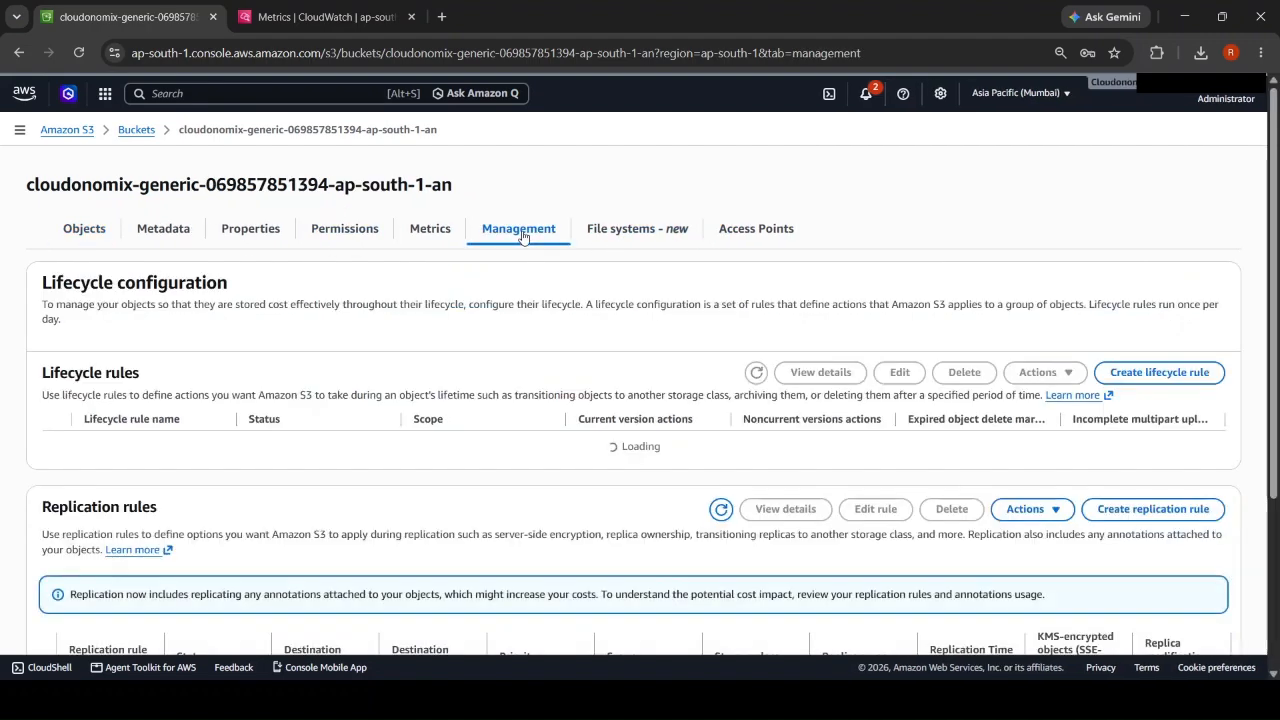
{"action": "scroll", "coordinate": [510, 400], "scroll_direction": "down", "scroll_amount": 5}
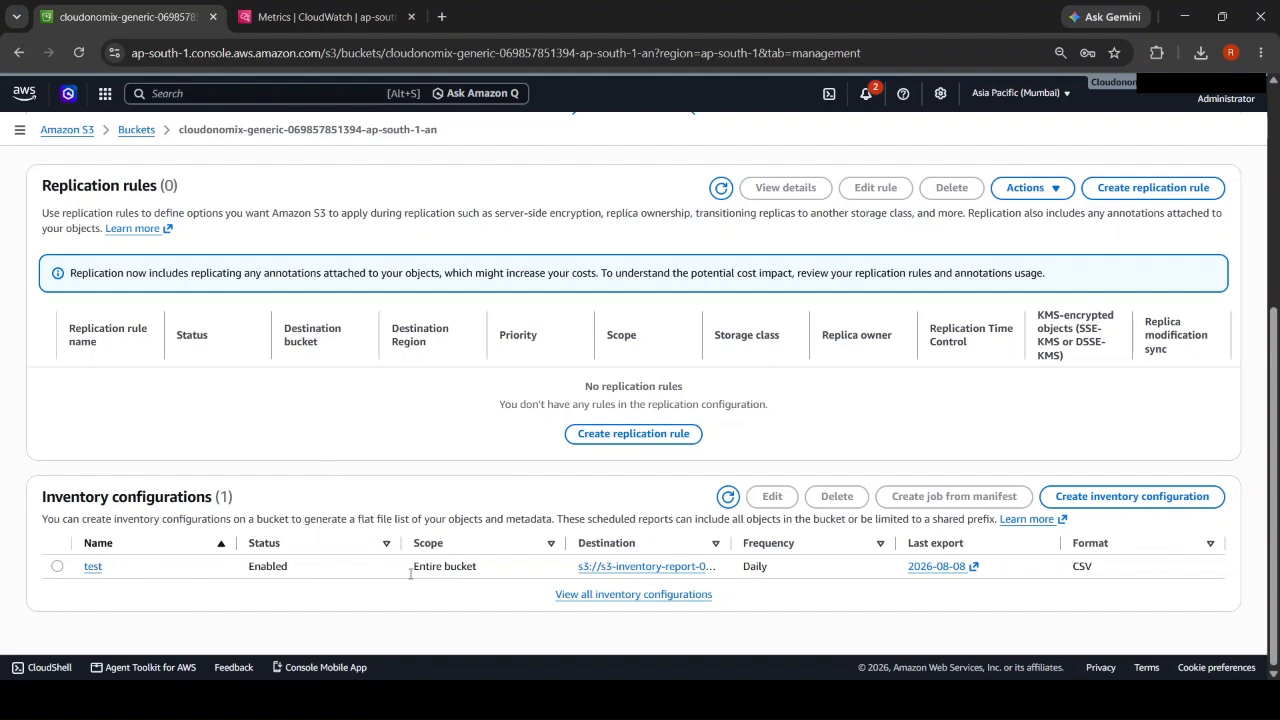
- Inspect the name, prefix and object version options of a new inventory configuration, trying all versions before returning to current version only
{"action": "left_click", "coordinate": [1151, 500]}
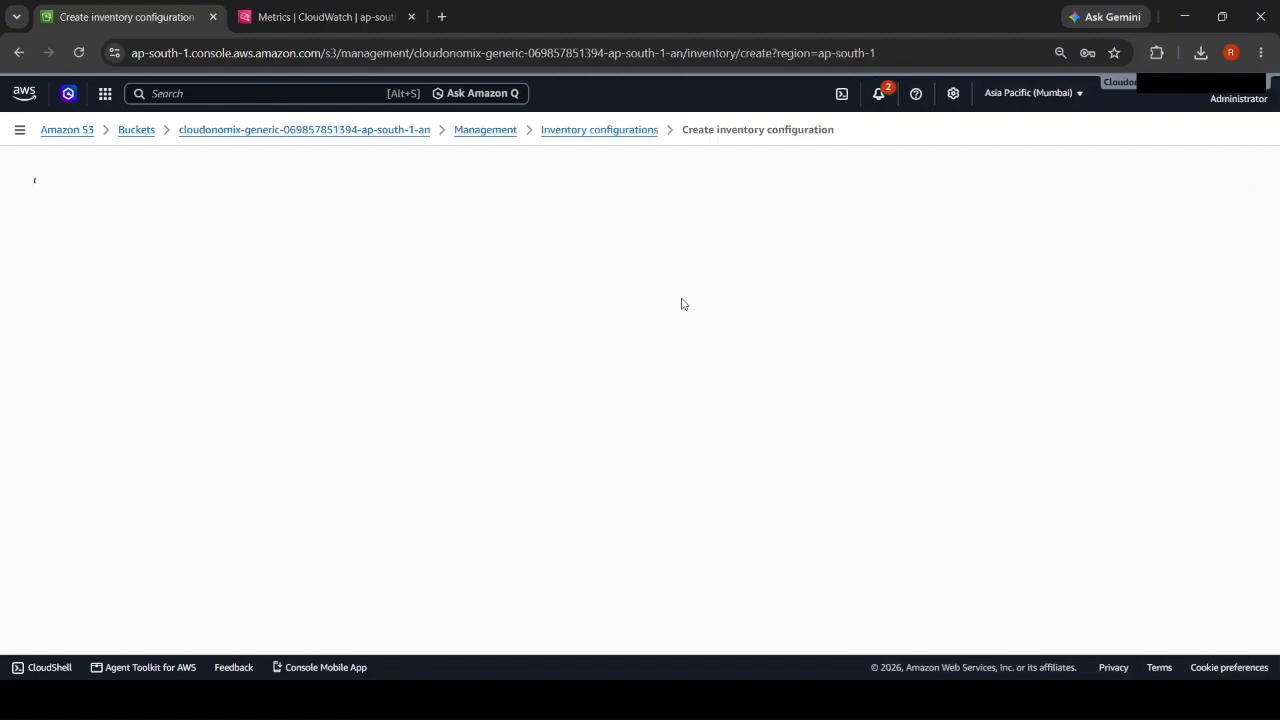
{"action": "left_click", "coordinate": [196, 274]}
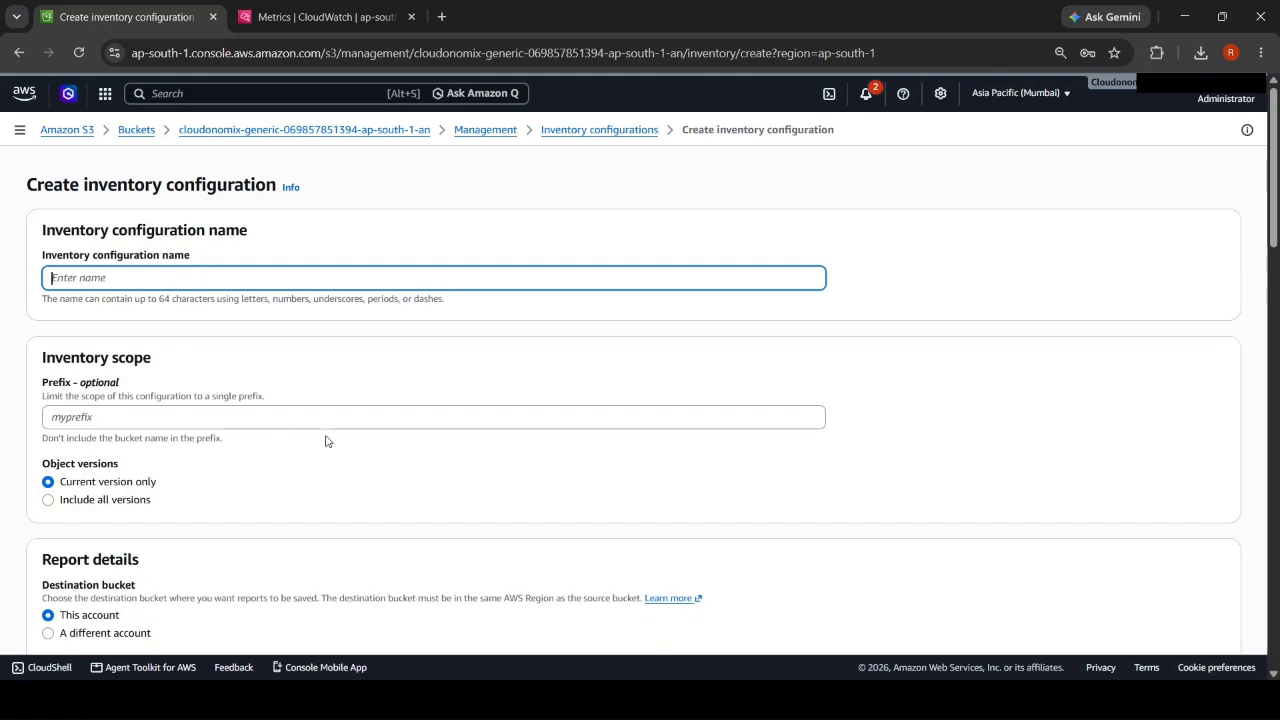
{"action": "scroll", "coordinate": [324, 442], "scroll_direction": "down", "scroll_amount": 2}
{"action": "left_click", "coordinate": [109, 258]}
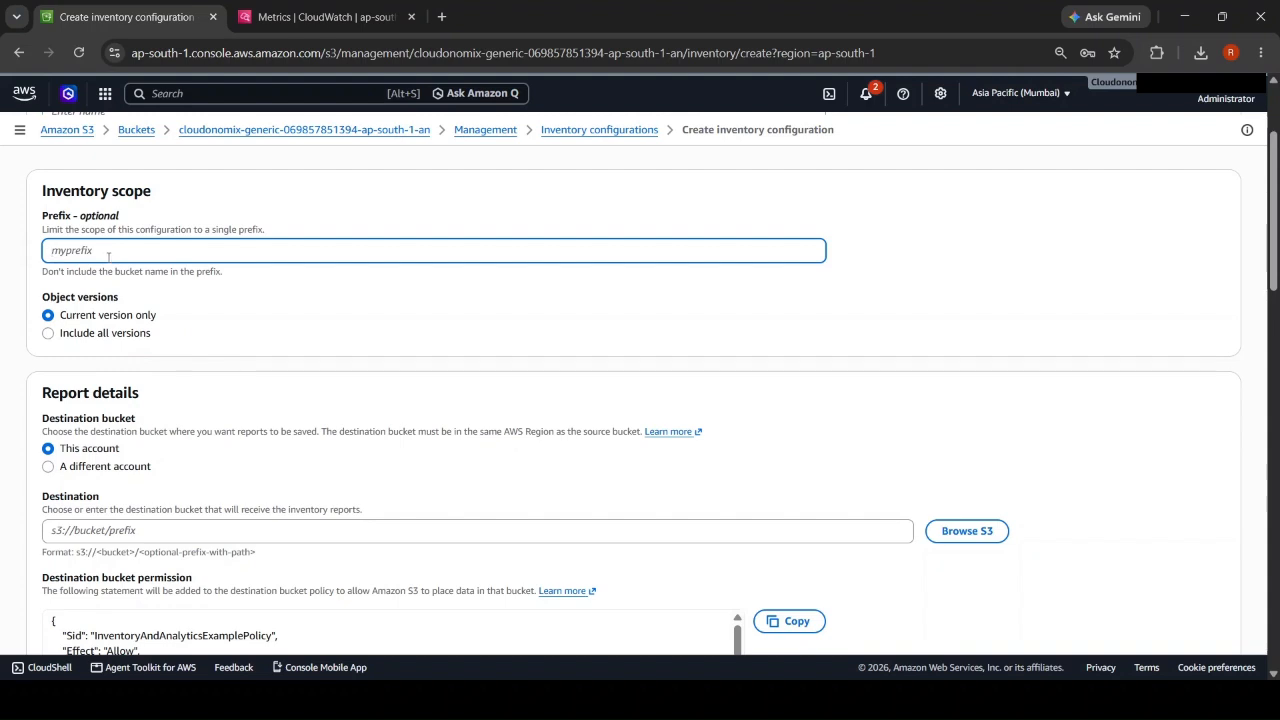
{"action": "left_click", "coordinate": [100, 341]}
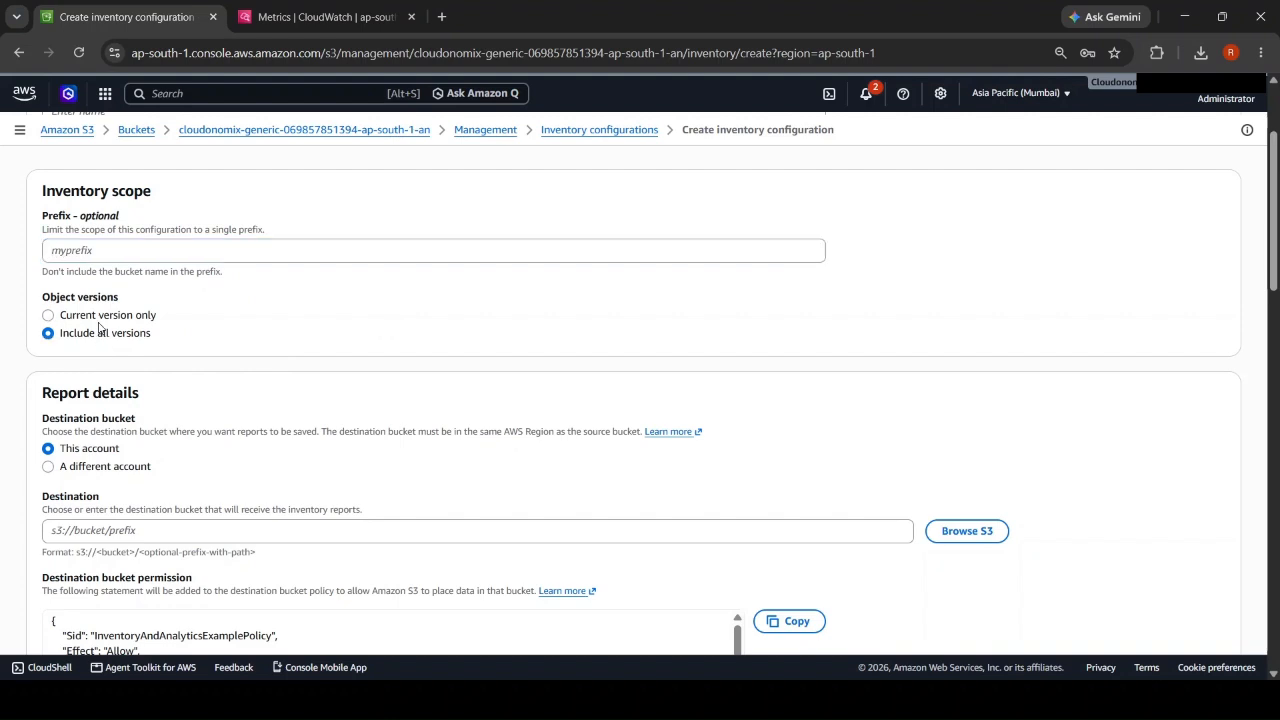
{"action": "left_click", "coordinate": [98, 318]}
{"action": "left_click", "coordinate": [66, 334]}
{"action": "left_click", "coordinate": [80, 318]}
- Examine the inventory form's destination, permission policy, frequency, output format and additional metadata fields, and cancel the new configuration
{"action": "scroll", "coordinate": [195, 321], "scroll_direction": "down", "scroll_amount": 5}
{"action": "scroll", "coordinate": [195, 319], "scroll_direction": "up", "scroll_amount": 3}
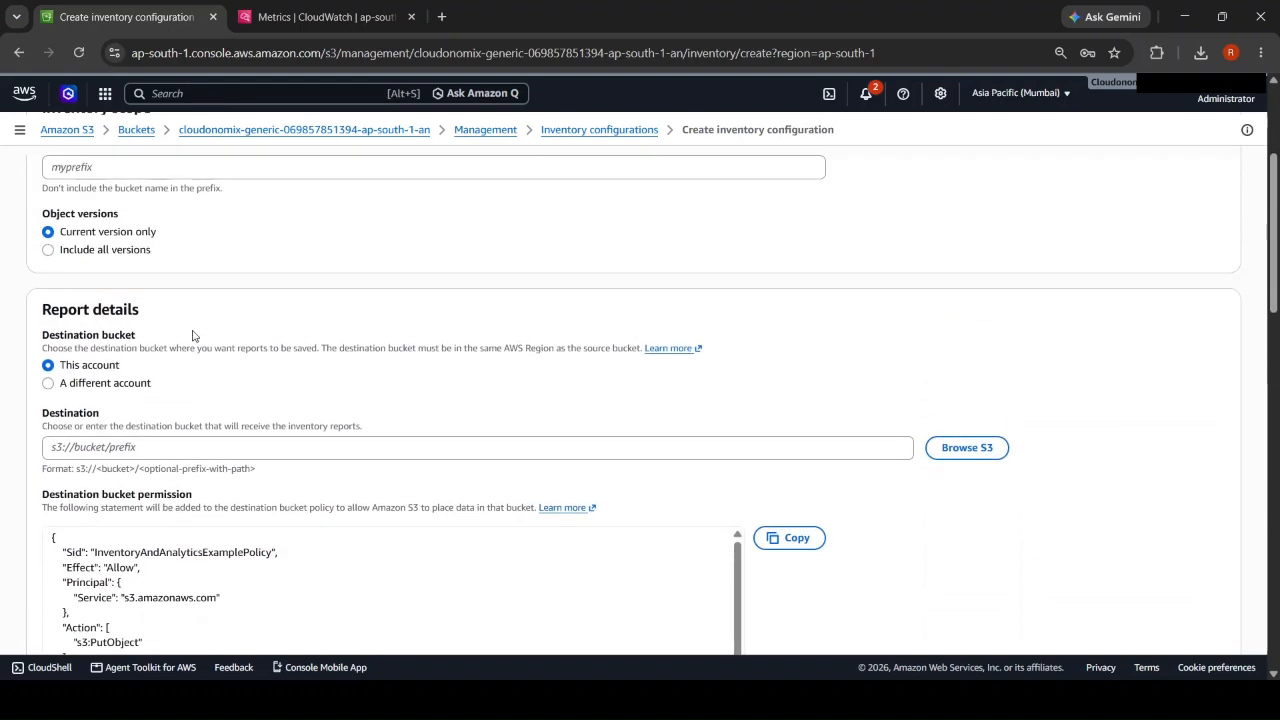
{"action": "scroll", "coordinate": [151, 323], "scroll_direction": "up", "scroll_amount": 3}
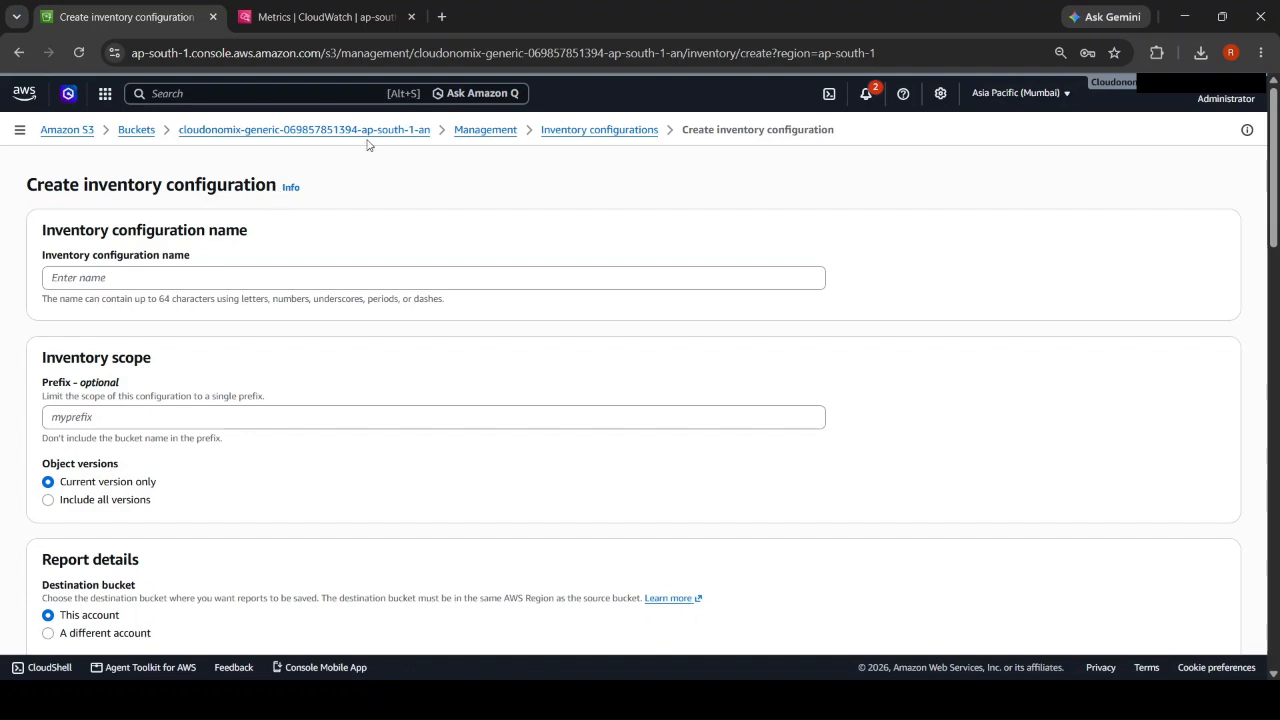
{"action": "scroll", "coordinate": [272, 271], "scroll_direction": "down", "scroll_amount": 3}
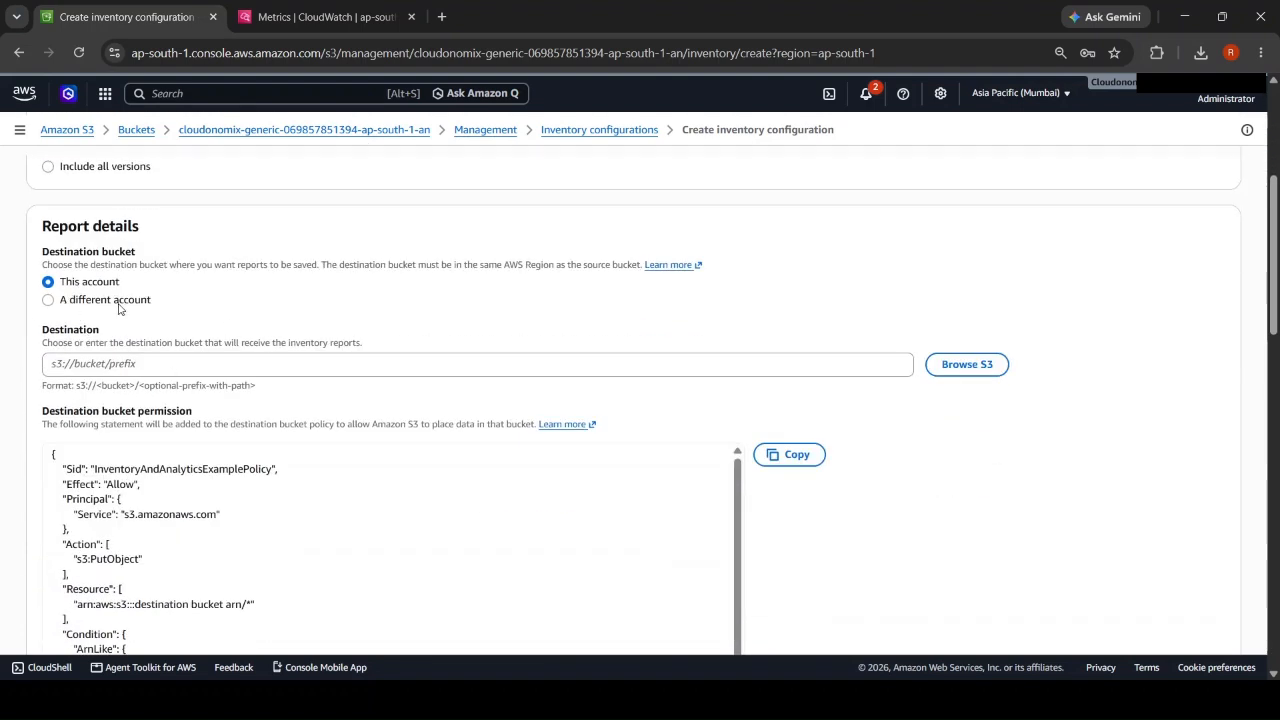
{"action": "scroll", "coordinate": [70, 308], "scroll_direction": "down", "scroll_amount": 4}
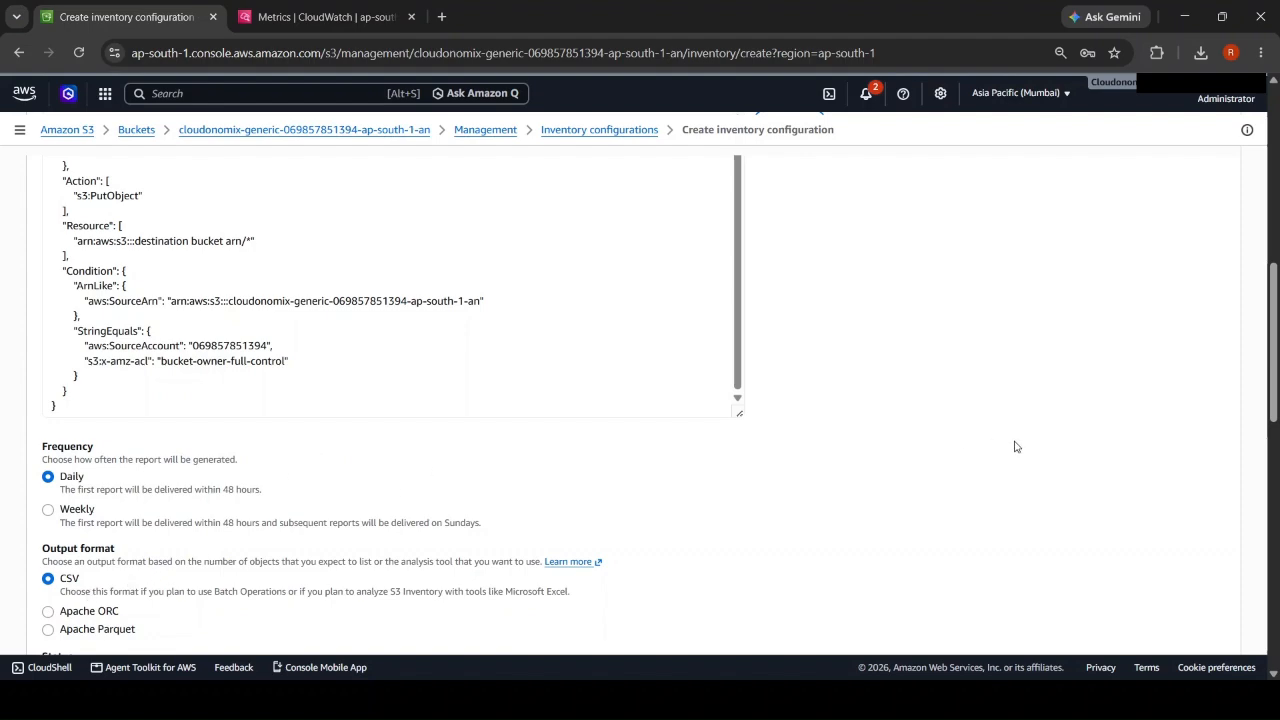
{"action": "scroll", "coordinate": [1014, 446], "scroll_direction": "down", "scroll_amount": 10}
{"action": "scroll", "coordinate": [731, 500], "scroll_direction": "down", "scroll_amount": 3}
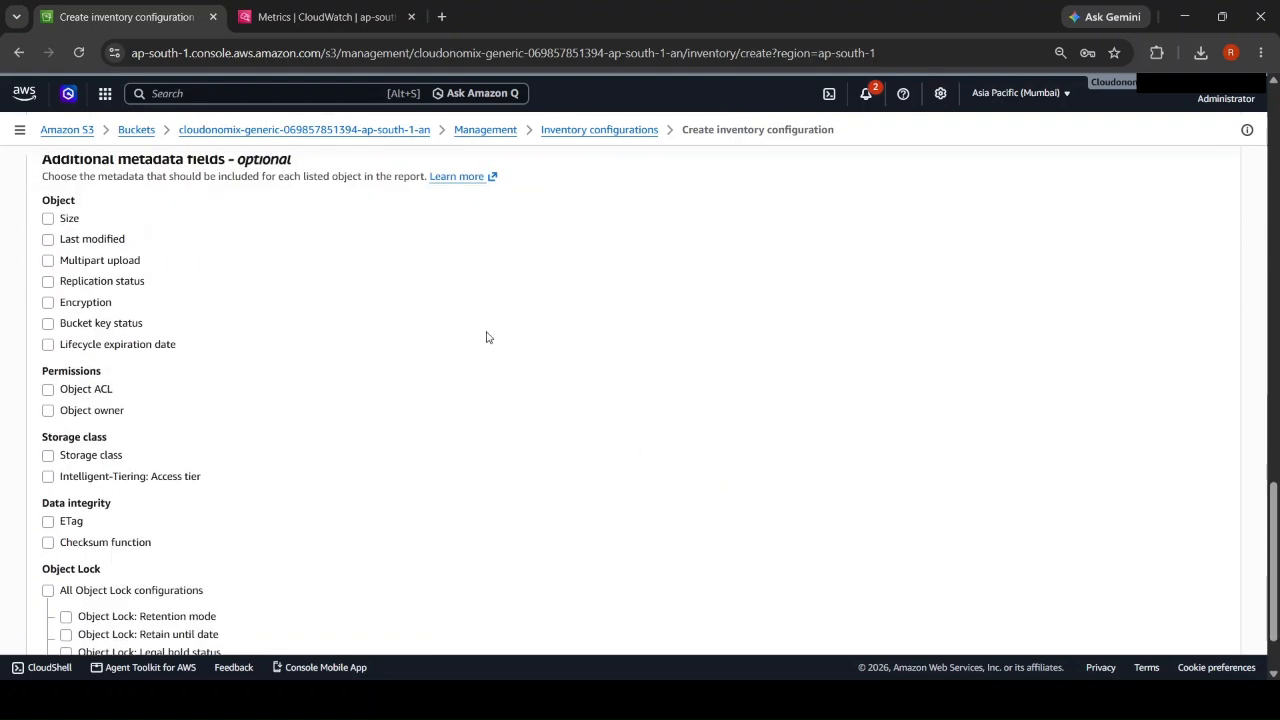
{"action": "scroll", "coordinate": [124, 352], "scroll_direction": "down", "scroll_amount": 2}
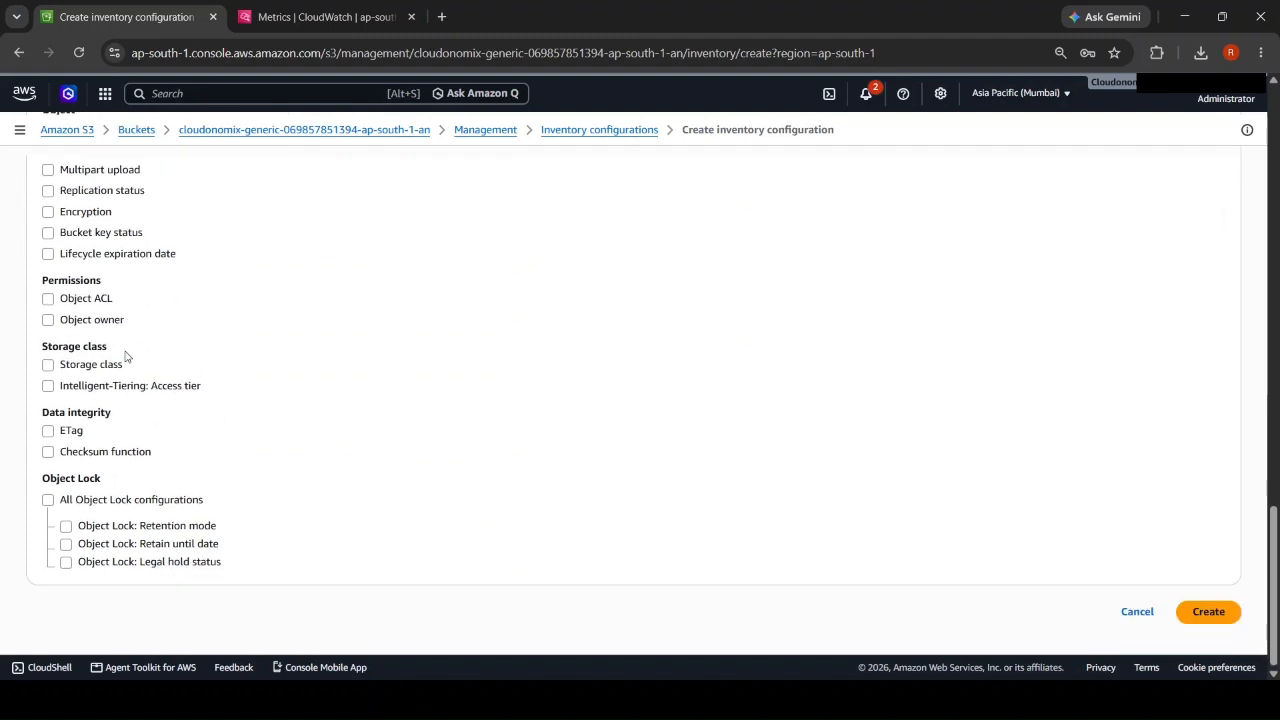
{"action": "left_click", "coordinate": [1136, 613]}
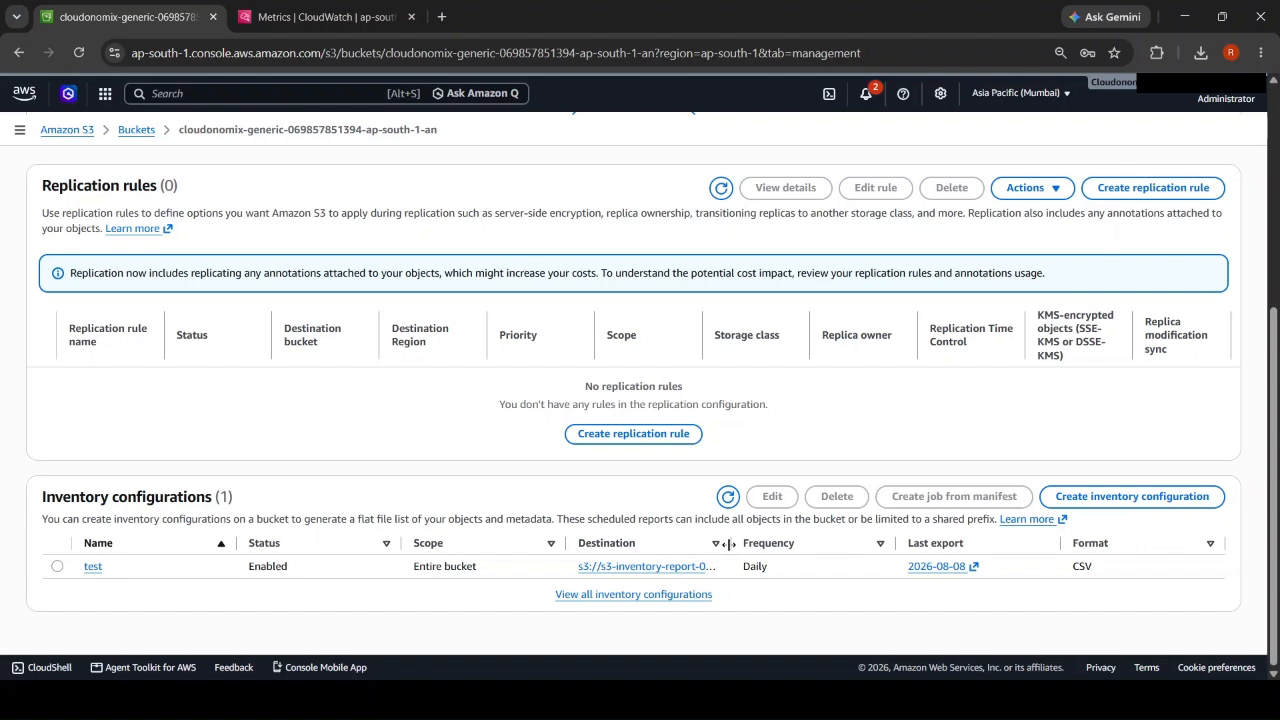
- Open the destination bucket of the "test" inventory configuration and browse to the data folder holding its compressed CSV reports
{"action": "left_click_drag", "start_coordinate": [725, 543], "coordinate": [855, 543]}
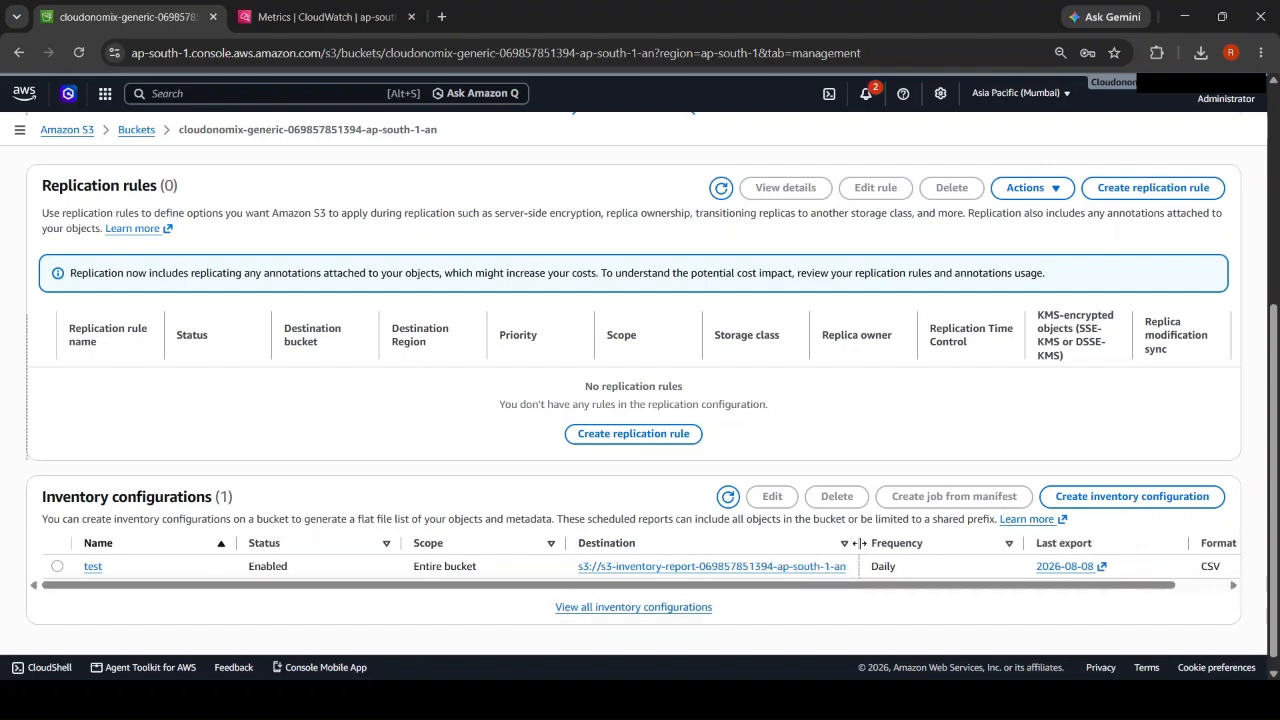
{"action": "left_click", "coordinate": [766, 568]}
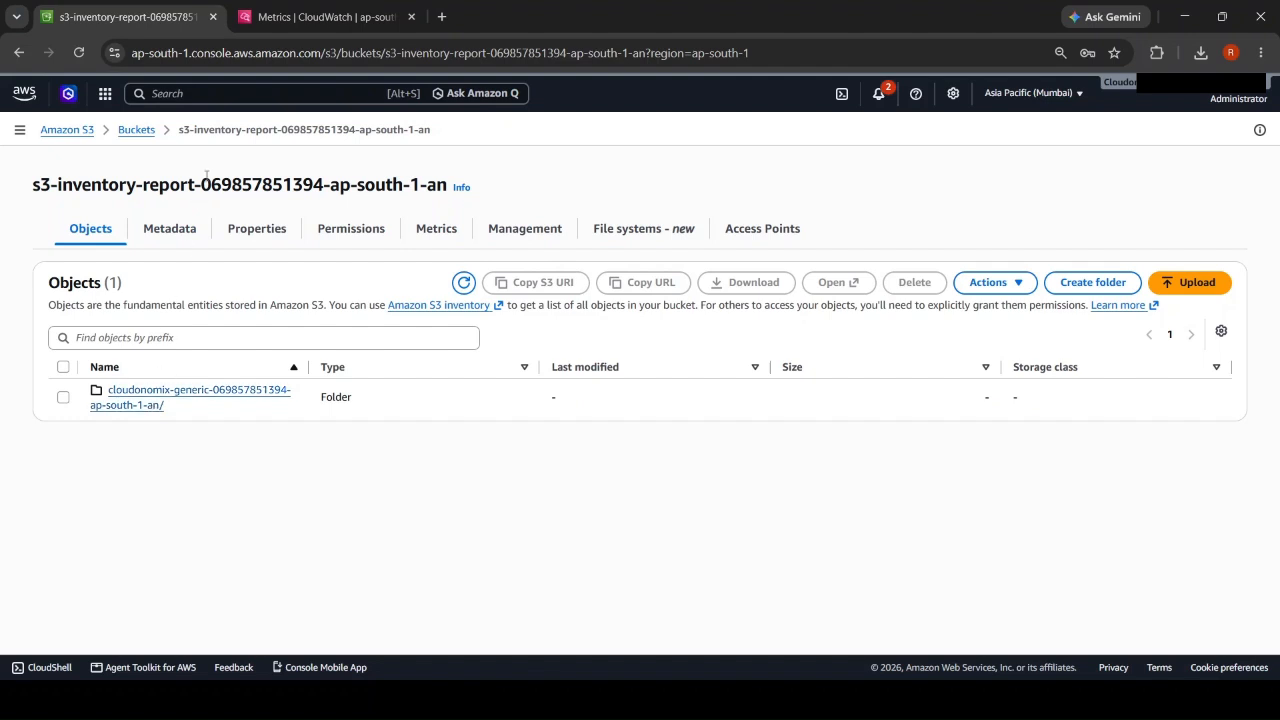
{"action": "left_click_drag", "start_coordinate": [24, 190], "coordinate": [296, 194]}
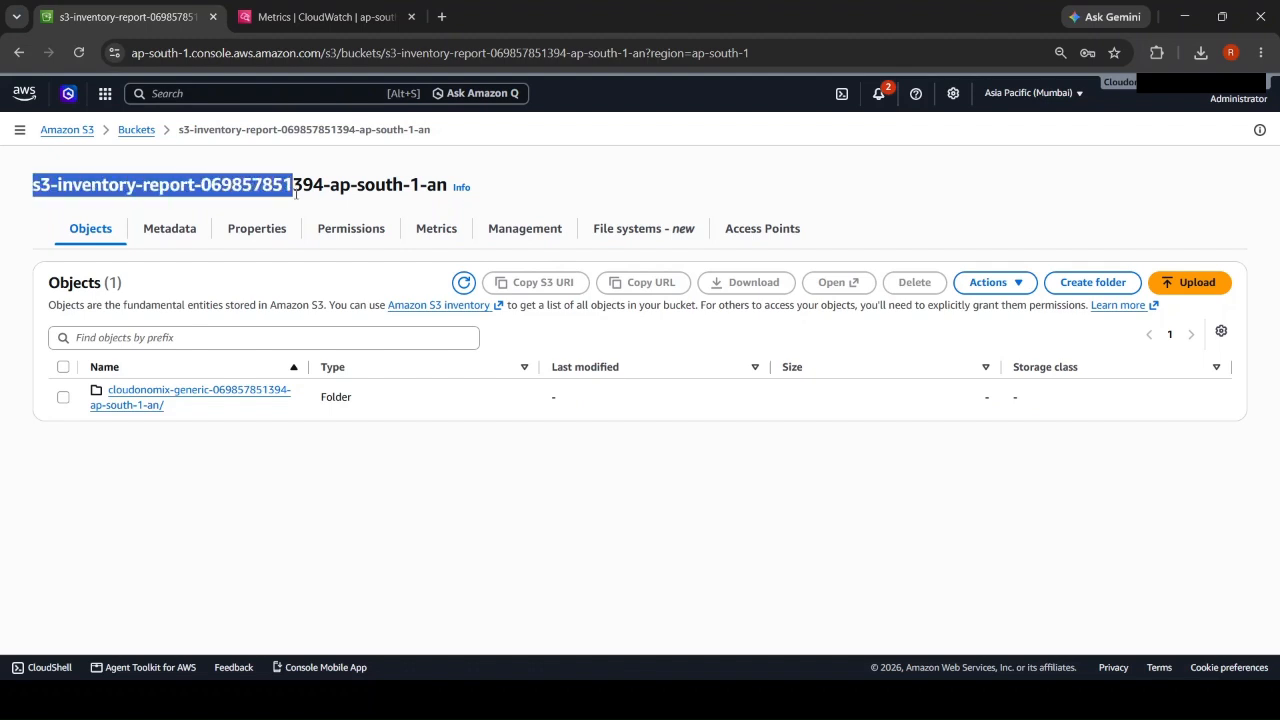
{"action": "left_click", "coordinate": [137, 491]}
{"action": "left_click", "coordinate": [155, 397]}
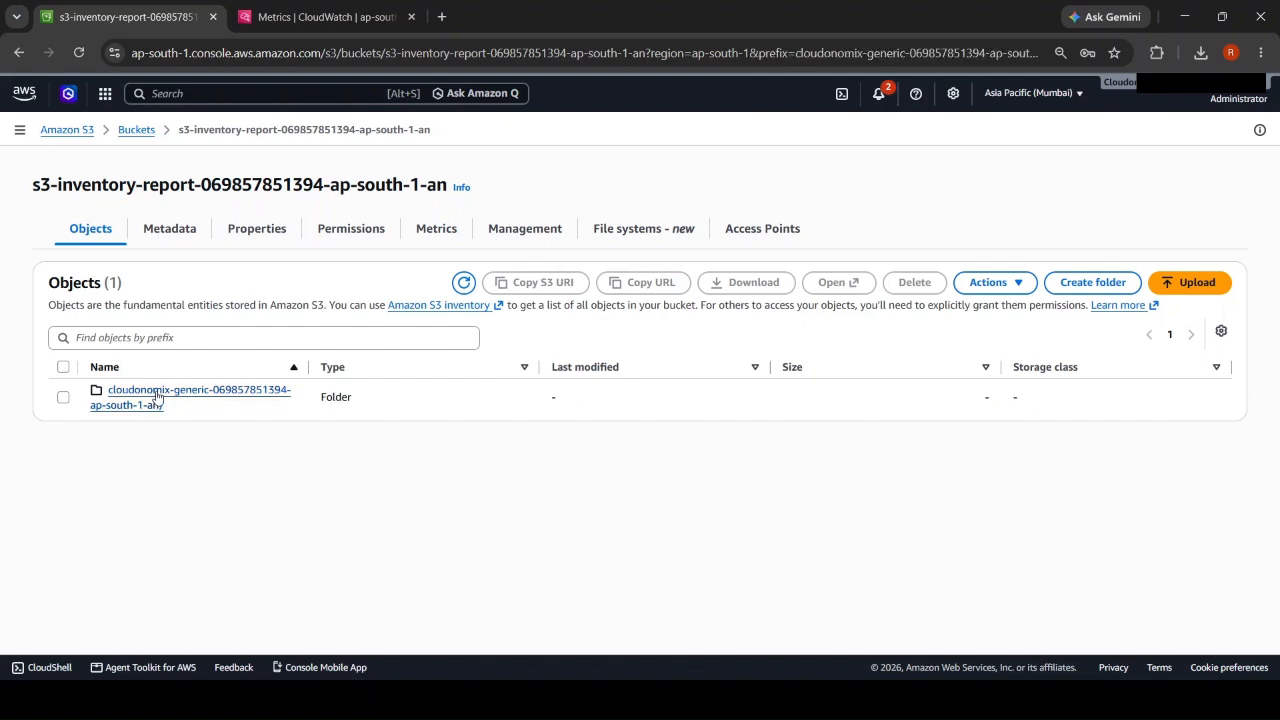
{"action": "left_click", "coordinate": [110, 394]}
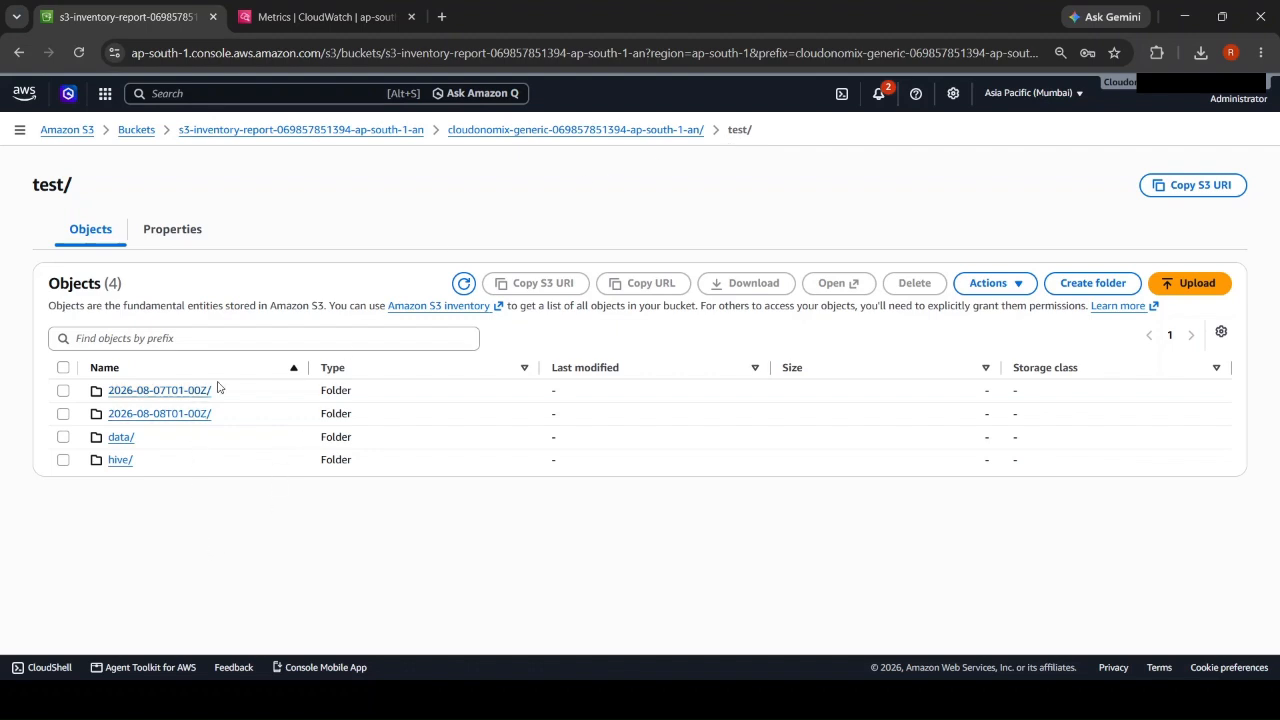
{"action": "left_click", "coordinate": [116, 440]}
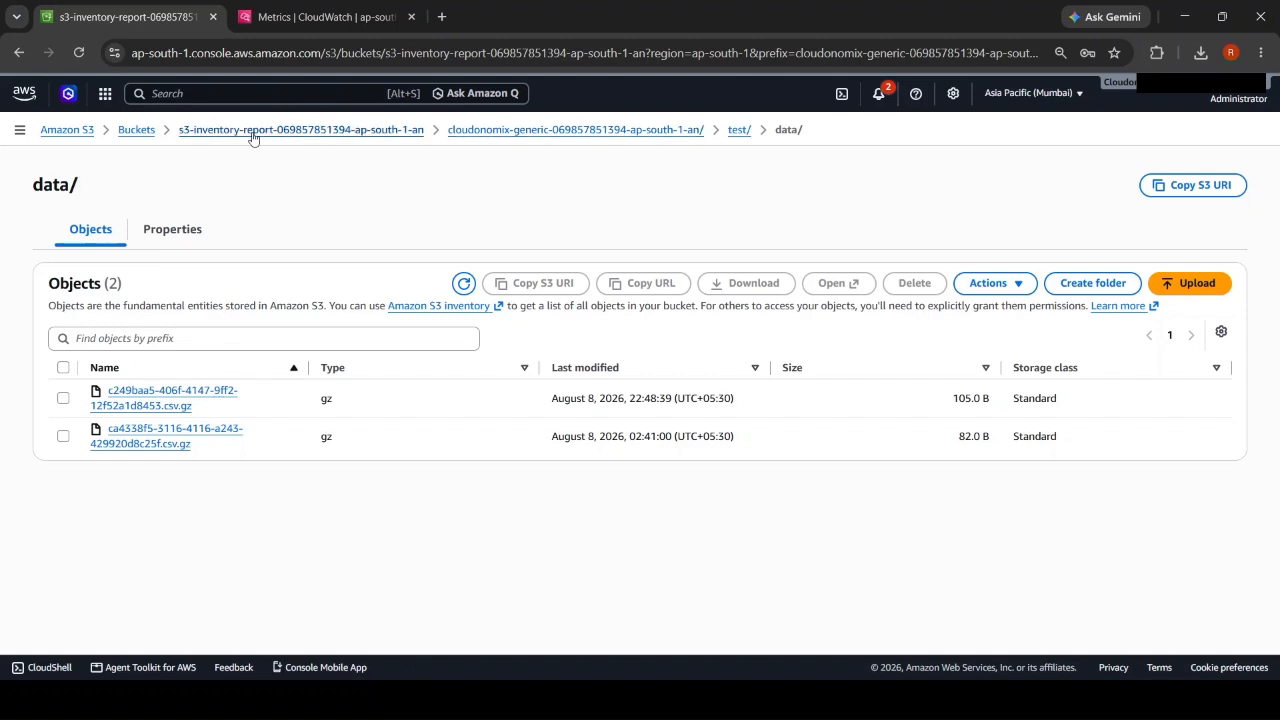
- Leave the inventory report bucket and open the Storage Lens dashboards list from the S3 home page
{"action": "left_click", "coordinate": [128, 130]}
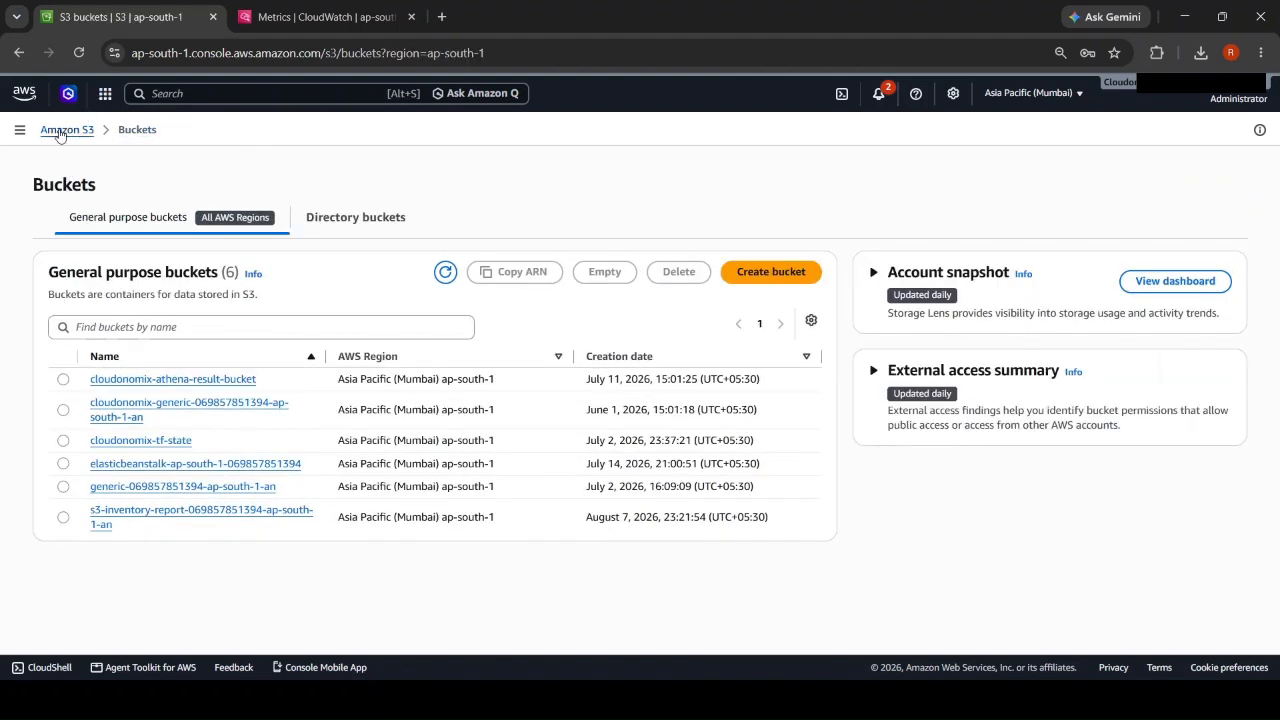
{"action": "left_click", "coordinate": [62, 131]}
{"action": "scroll", "coordinate": [75, 330], "scroll_direction": "down", "scroll_amount": 1}
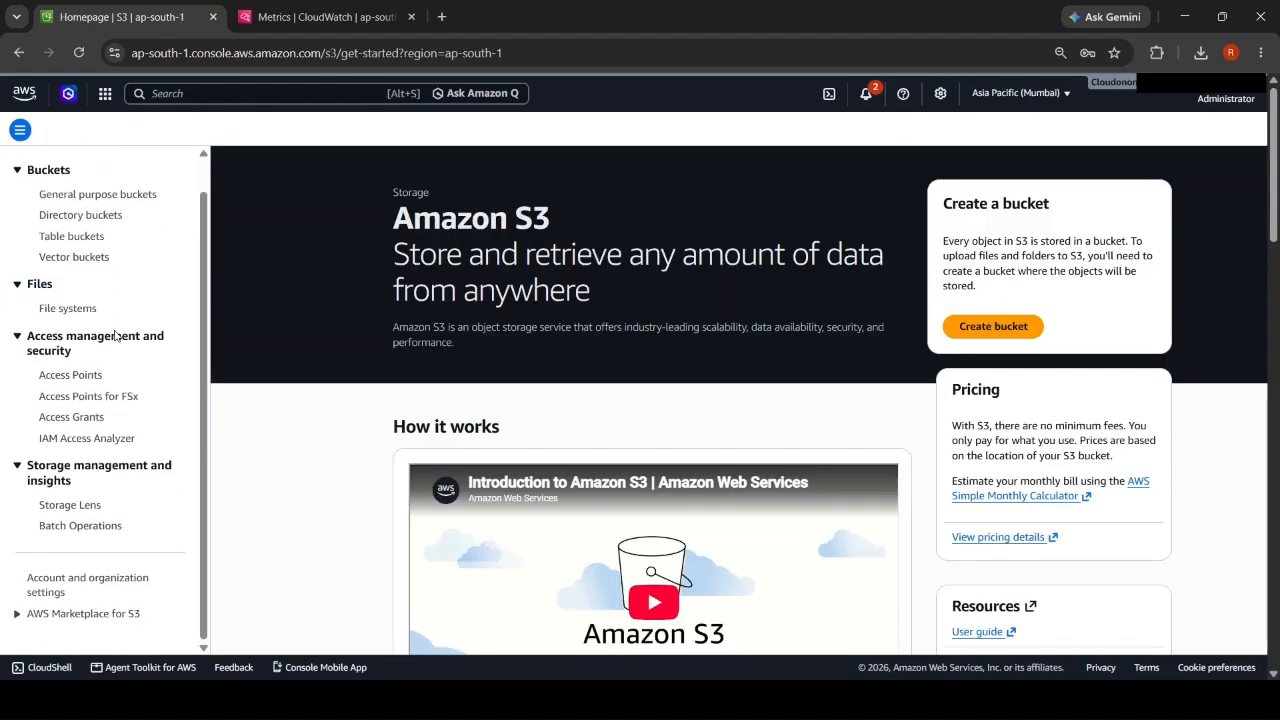
{"action": "left_click", "coordinate": [88, 507]}
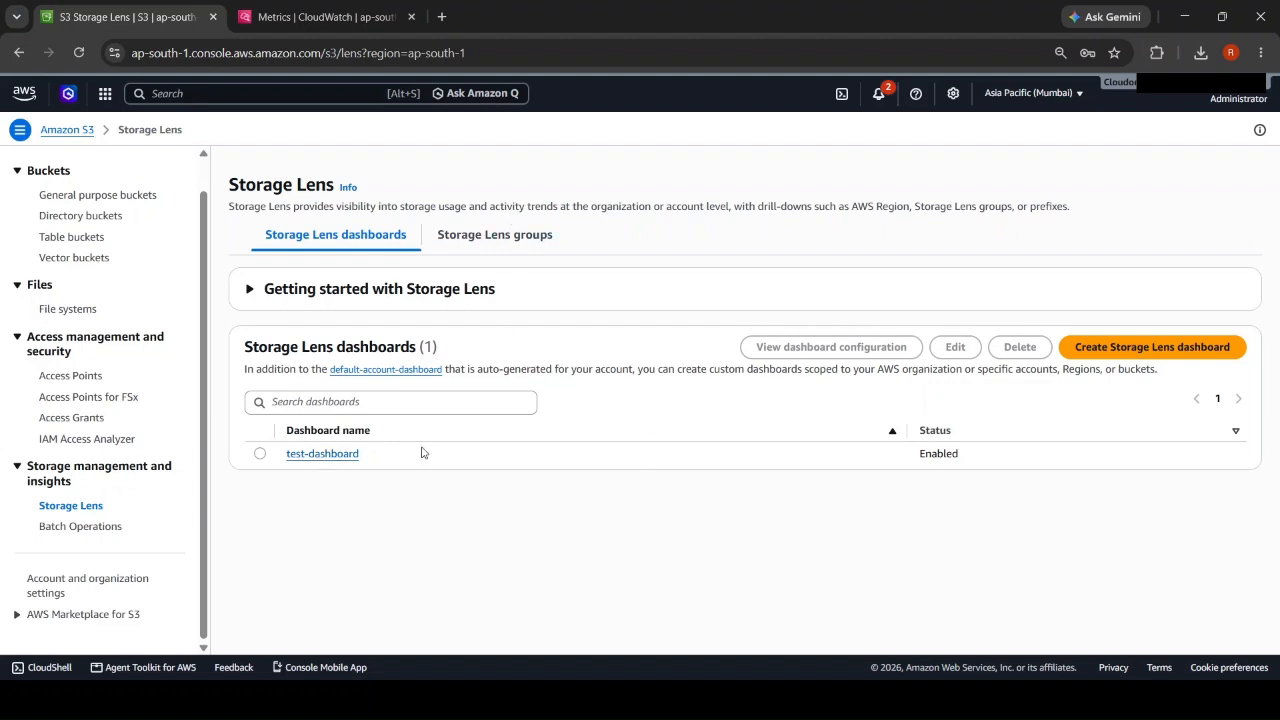
- Start a new Storage Lens dashboard named "jhvhjvhjv" with its status enabled and proceed to the dashboard scope
{"action": "left_click", "coordinate": [1120, 350]}
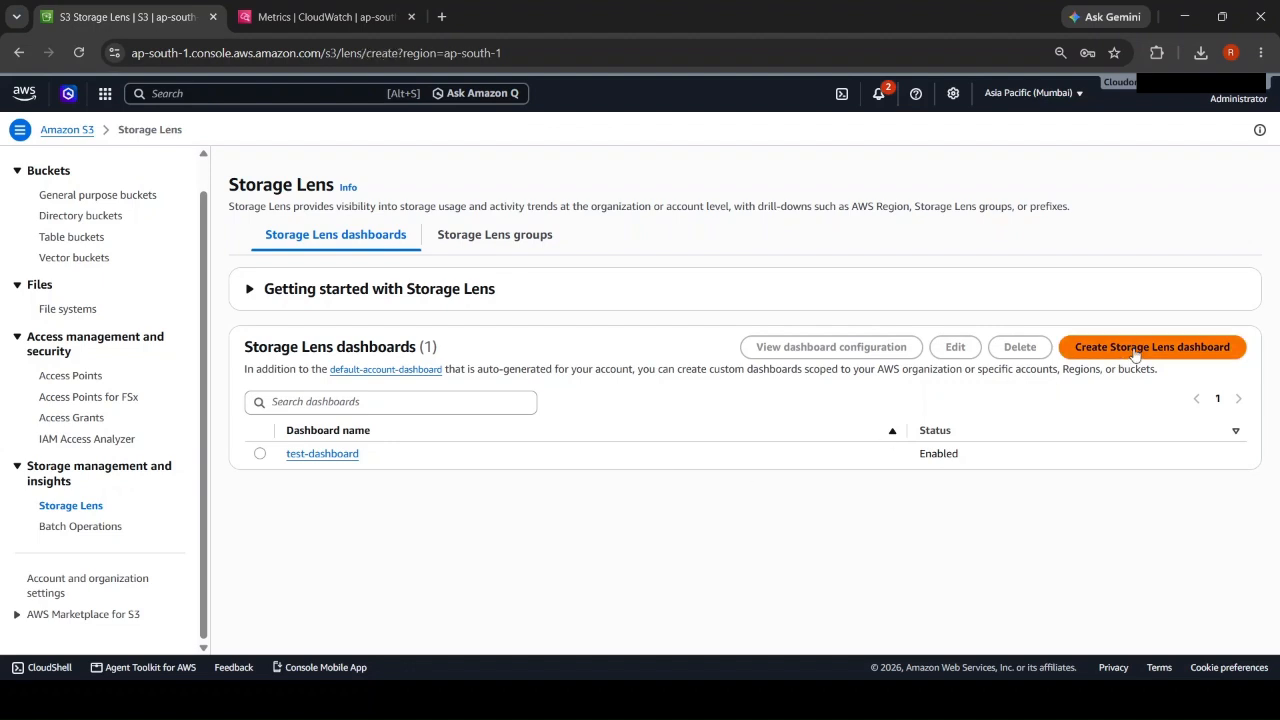
{"action": "left_click", "coordinate": [318, 355]}
{"action": "scroll", "coordinate": [354, 377], "scroll_direction": "down", "scroll_amount": 1}
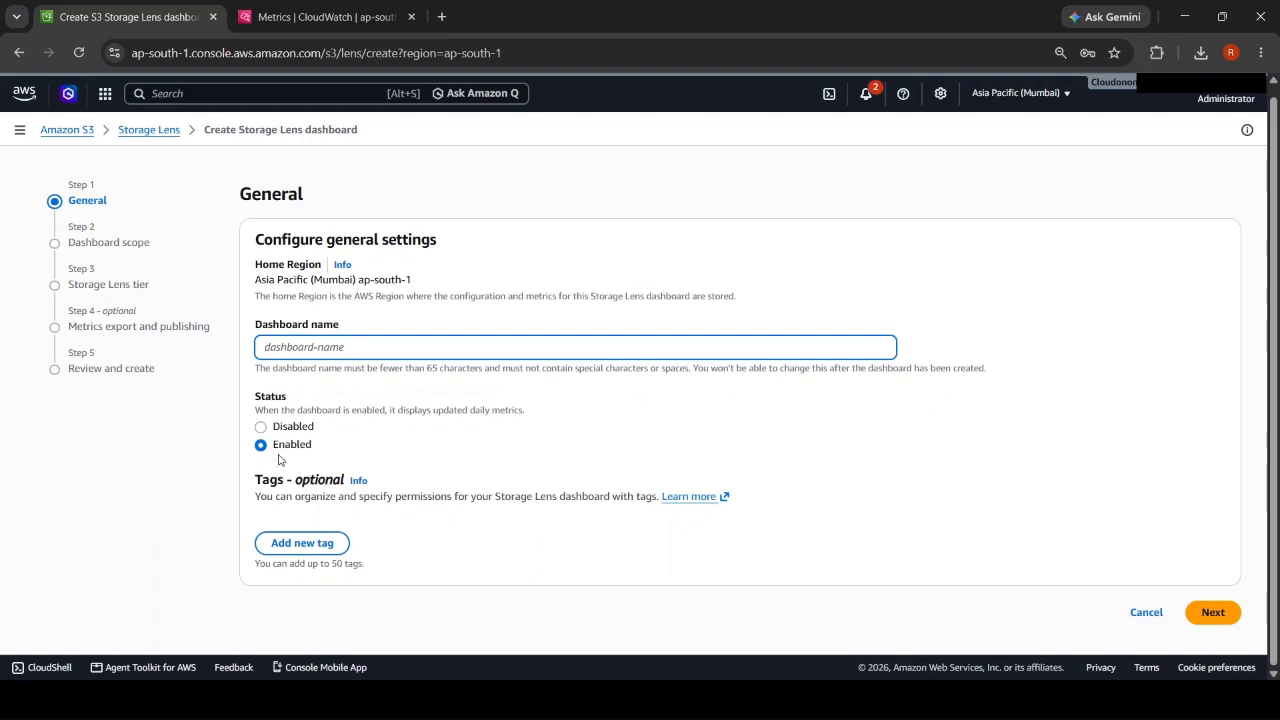
{"action": "left_click", "coordinate": [1213, 612]}
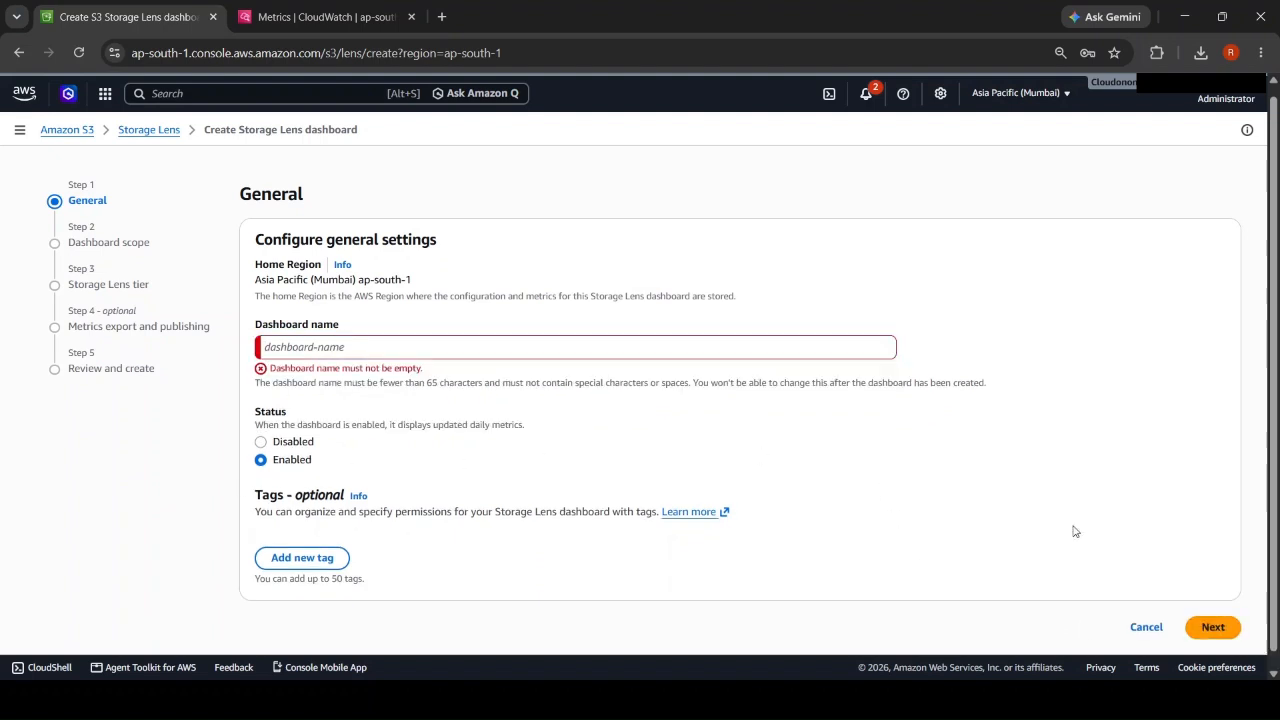
{"action": "left_click", "coordinate": [301, 348]}
{"action": "type", "text": "jhvhjvjv"}
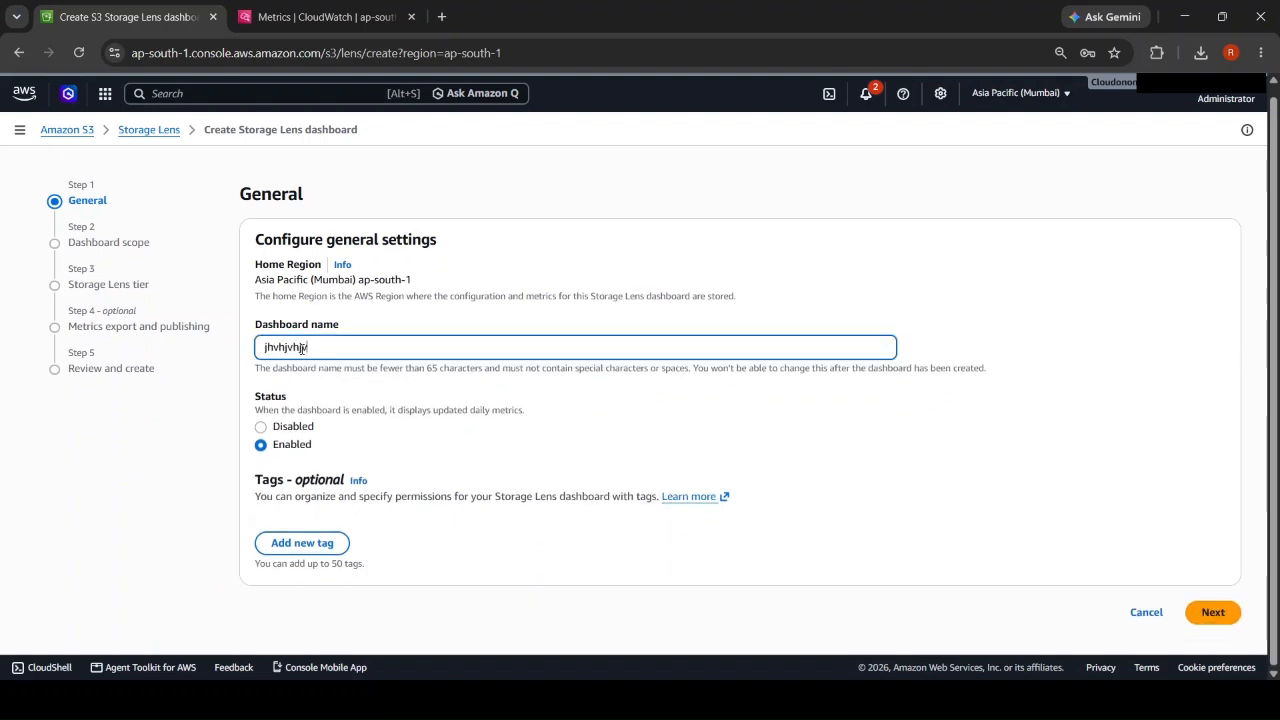
{"action": "left_click", "coordinate": [1213, 612]}
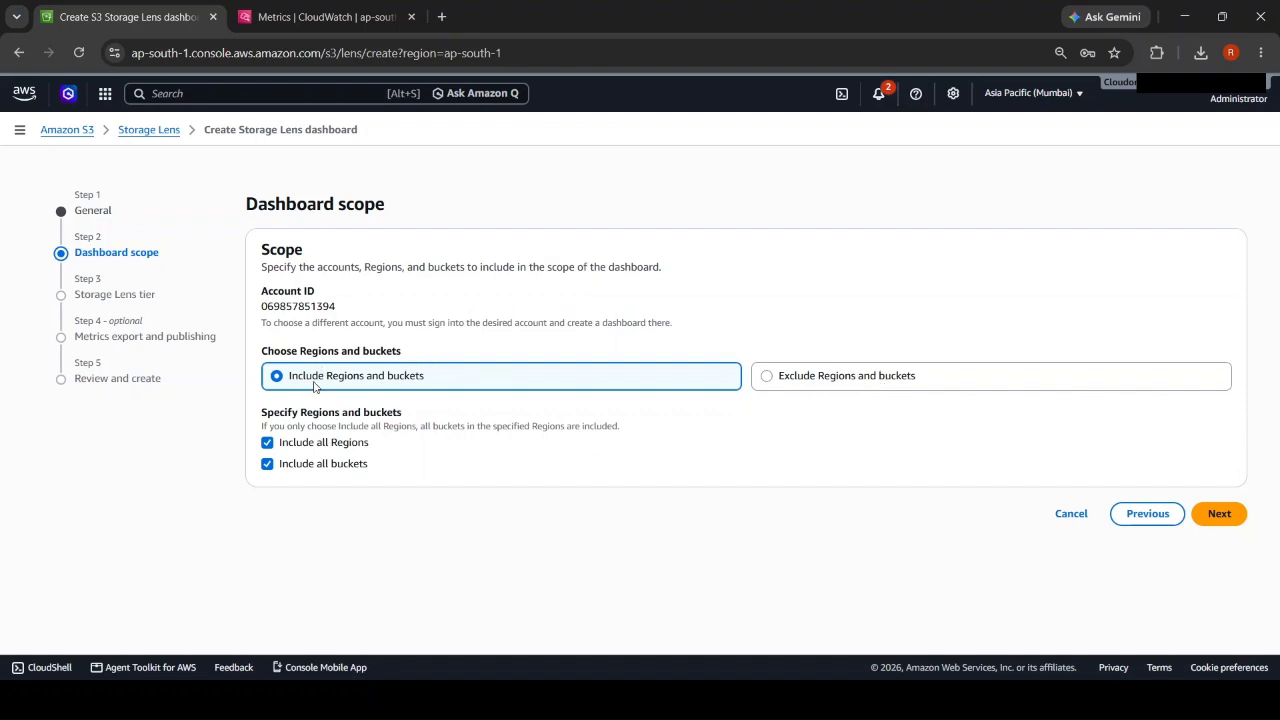
- Examine the new dashboard's scope, tier and metrics export options through to the review, and discard the dashboard
{"action": "left_click", "coordinate": [1231, 521]}
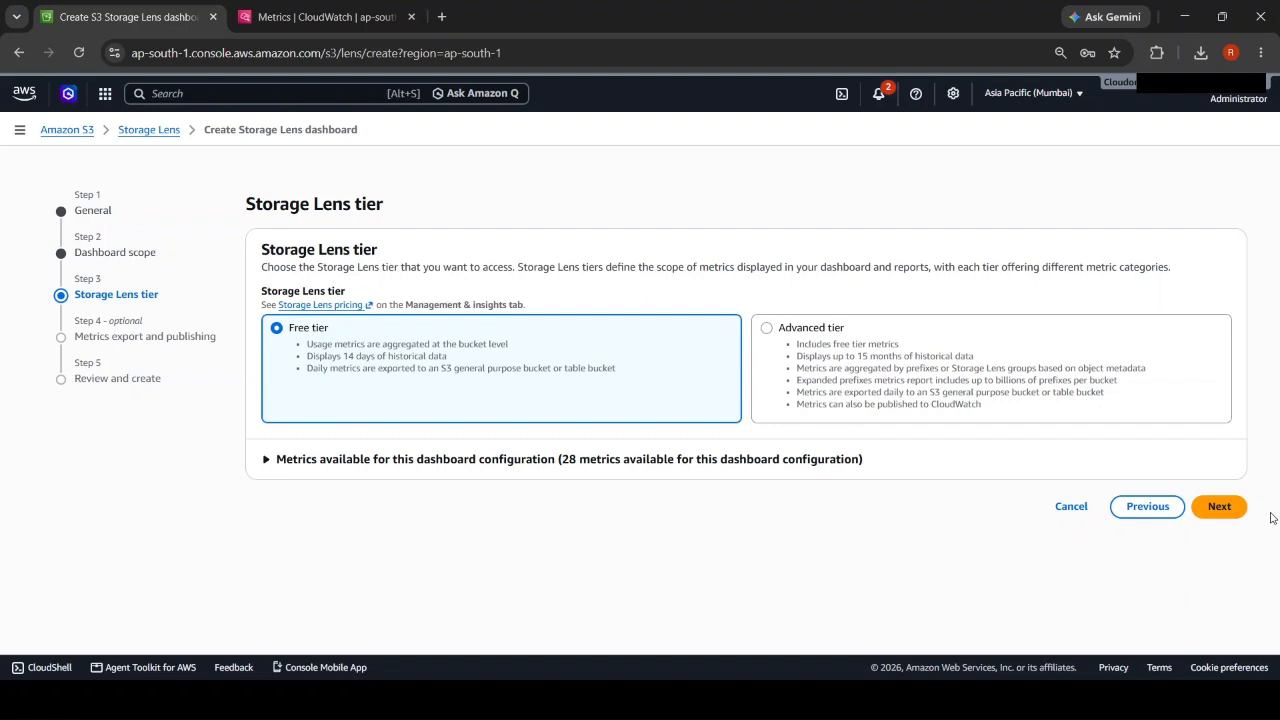
{"action": "left_click", "coordinate": [1224, 505]}
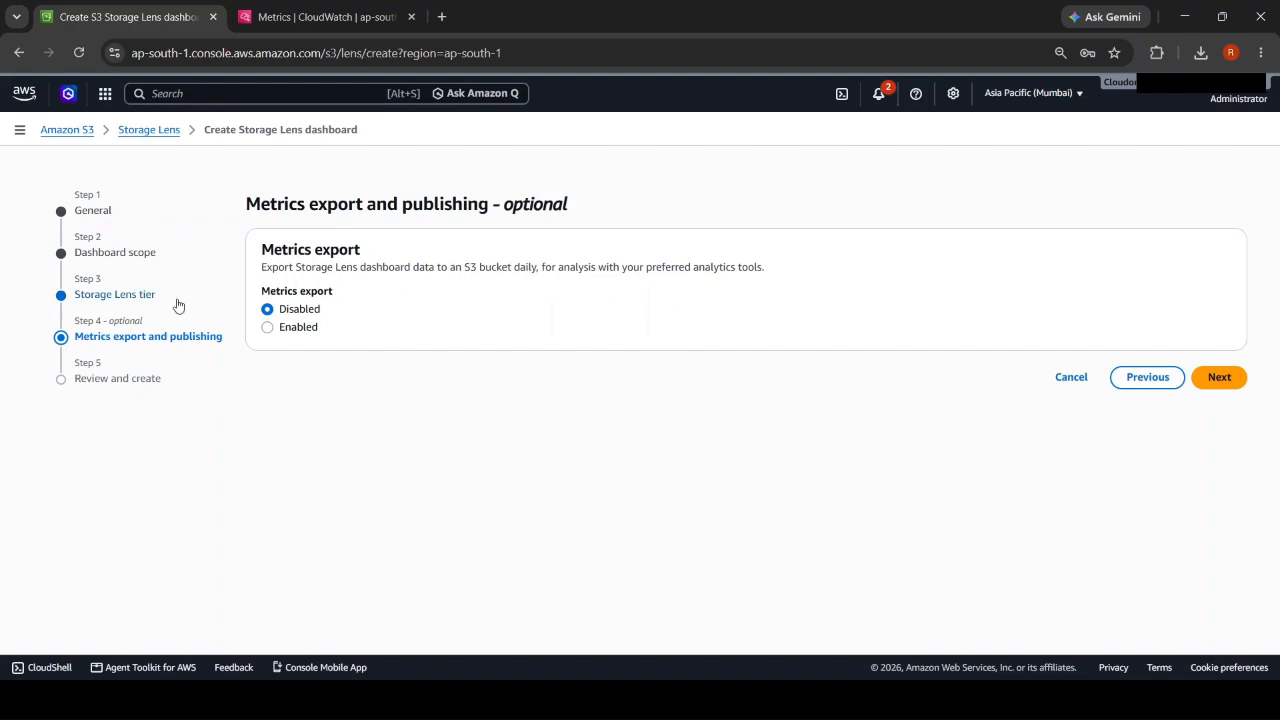
{"action": "left_click", "coordinate": [1147, 382]}
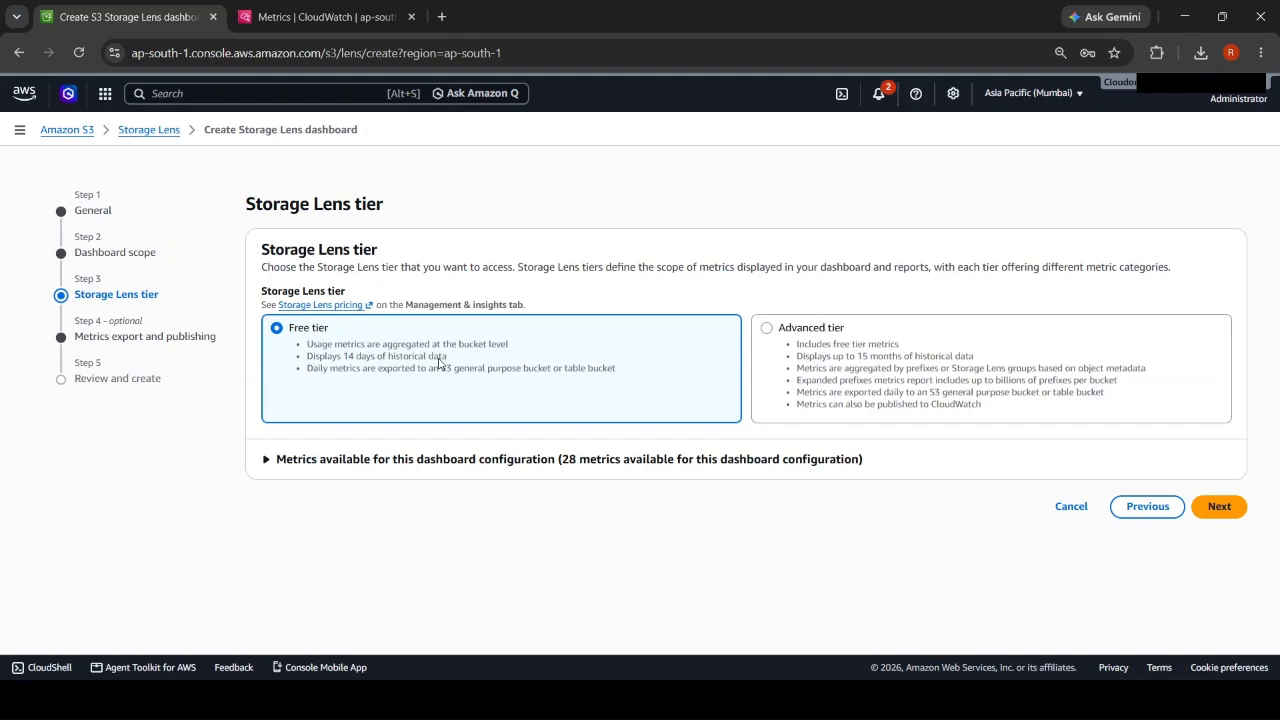
{"action": "left_click", "coordinate": [1229, 506]}
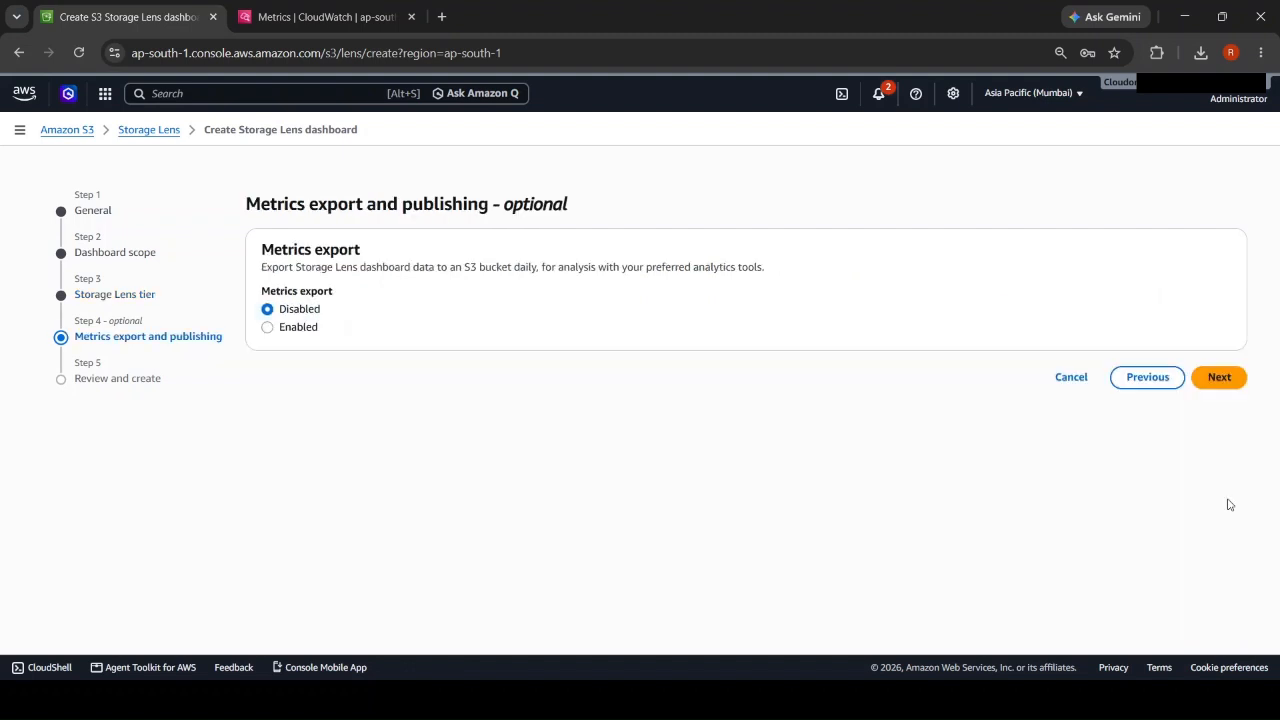
{"action": "left_click", "coordinate": [1217, 378]}
{"action": "scroll", "coordinate": [720, 363], "scroll_direction": "down", "scroll_amount": 6}
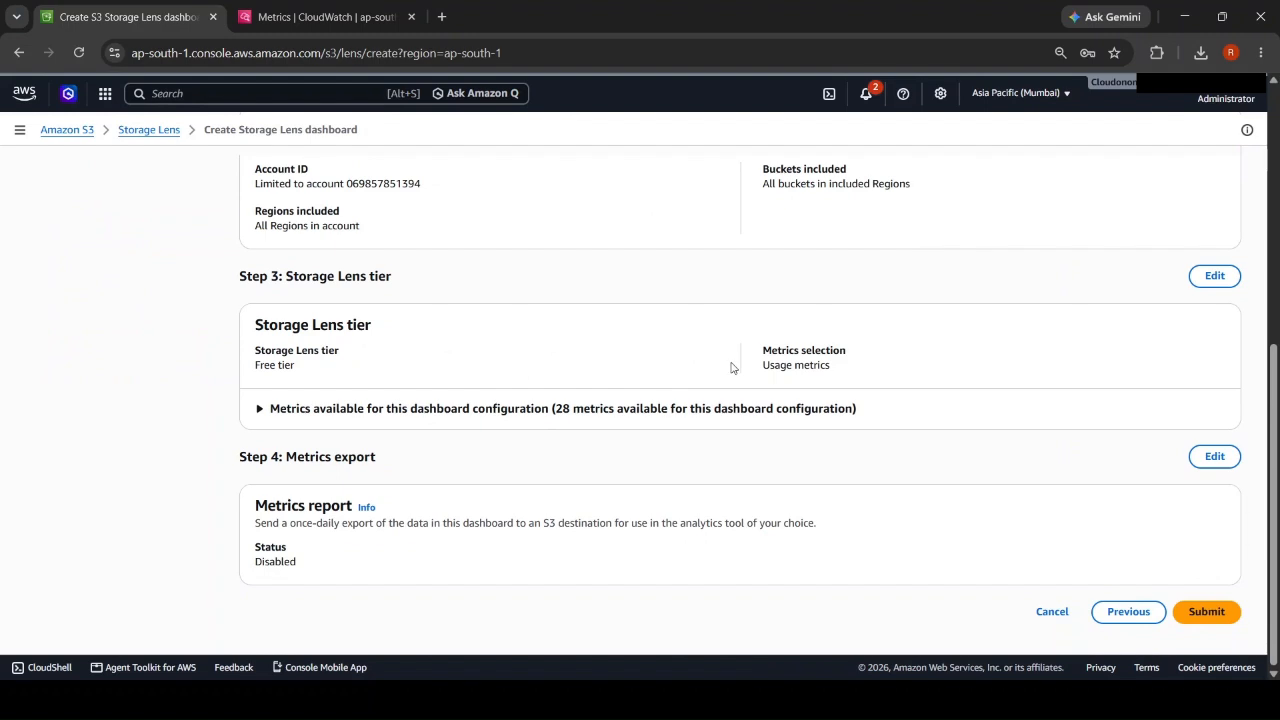
{"action": "left_click", "coordinate": [1052, 612]}
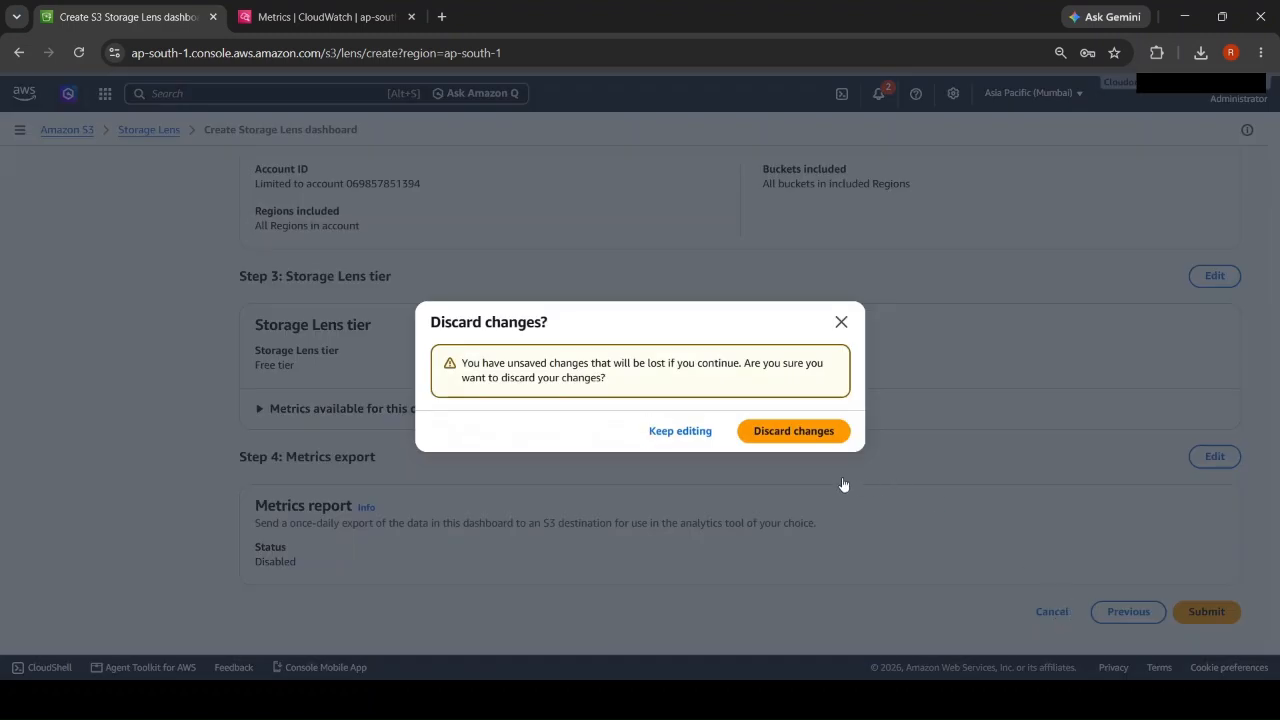
{"action": "left_click", "coordinate": [781, 442]}
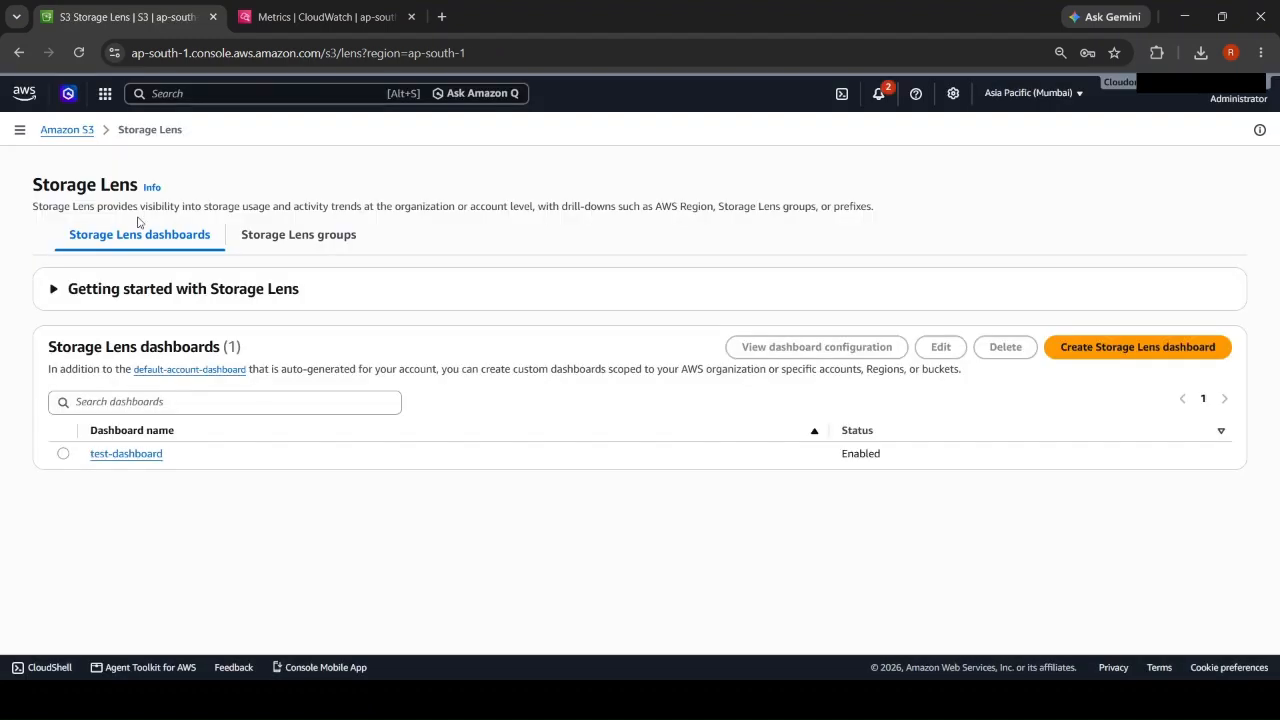
- Open test-dashboard and examine its snapshot metrics, the storage and object count trend, and the storage class and Region distributions
{"action": "left_click", "coordinate": [125, 455]}
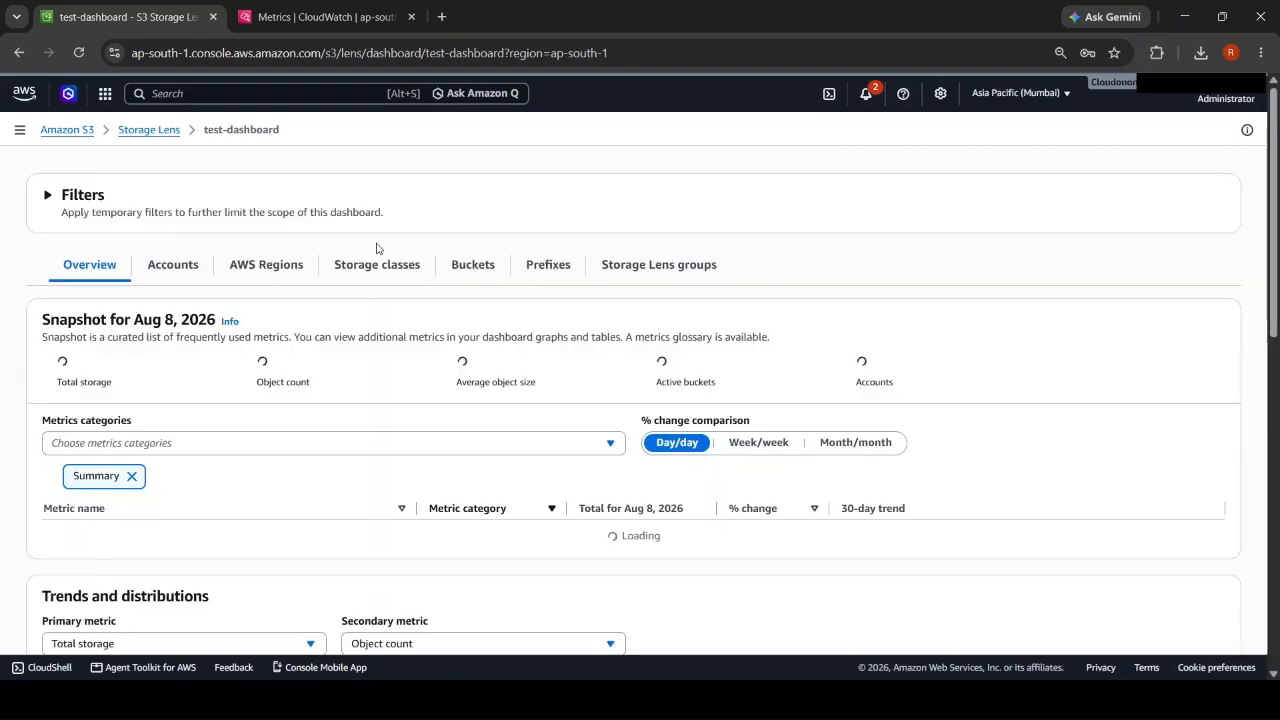
{"action": "scroll", "coordinate": [403, 461], "scroll_direction": "down", "scroll_amount": 2}
{"action": "scroll", "coordinate": [403, 461], "scroll_direction": "up", "scroll_amount": 2}
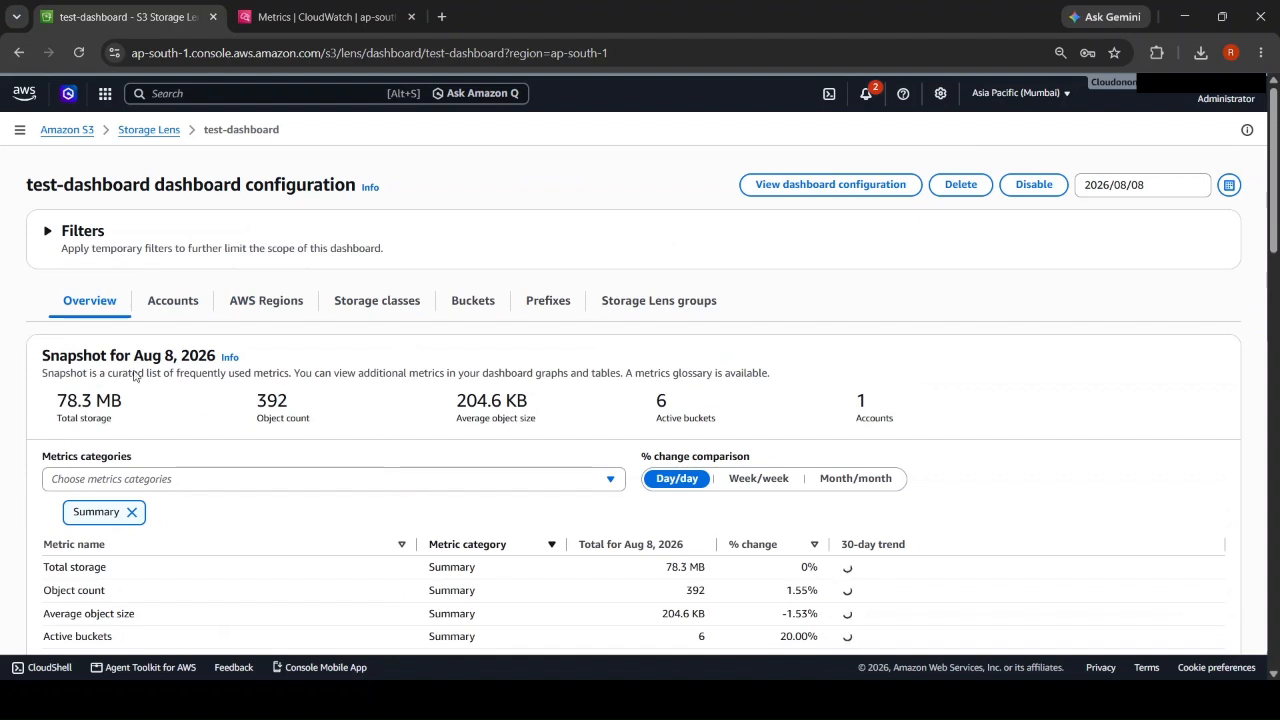
{"action": "scroll", "coordinate": [189, 455], "scroll_direction": "down", "scroll_amount": 1}
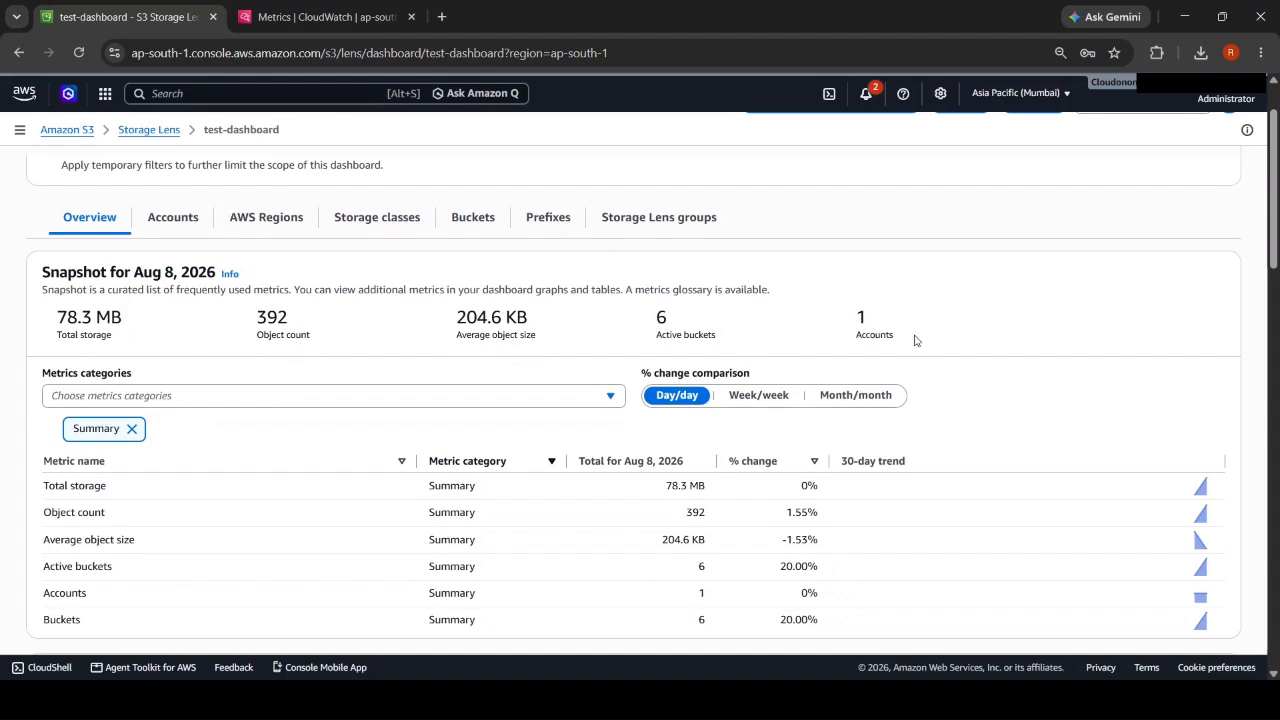
{"action": "scroll", "coordinate": [806, 380], "scroll_direction": "down", "scroll_amount": 4}
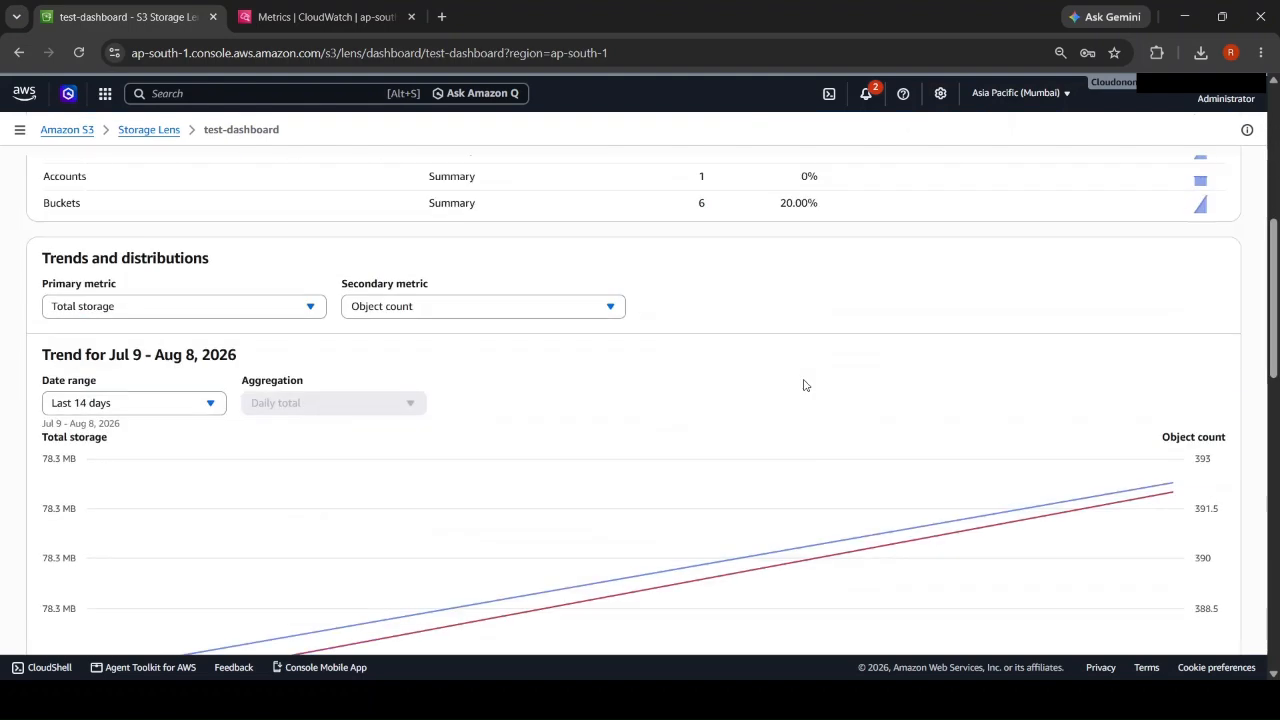
{"action": "scroll", "coordinate": [804, 385], "scroll_direction": "up", "scroll_amount": 2}
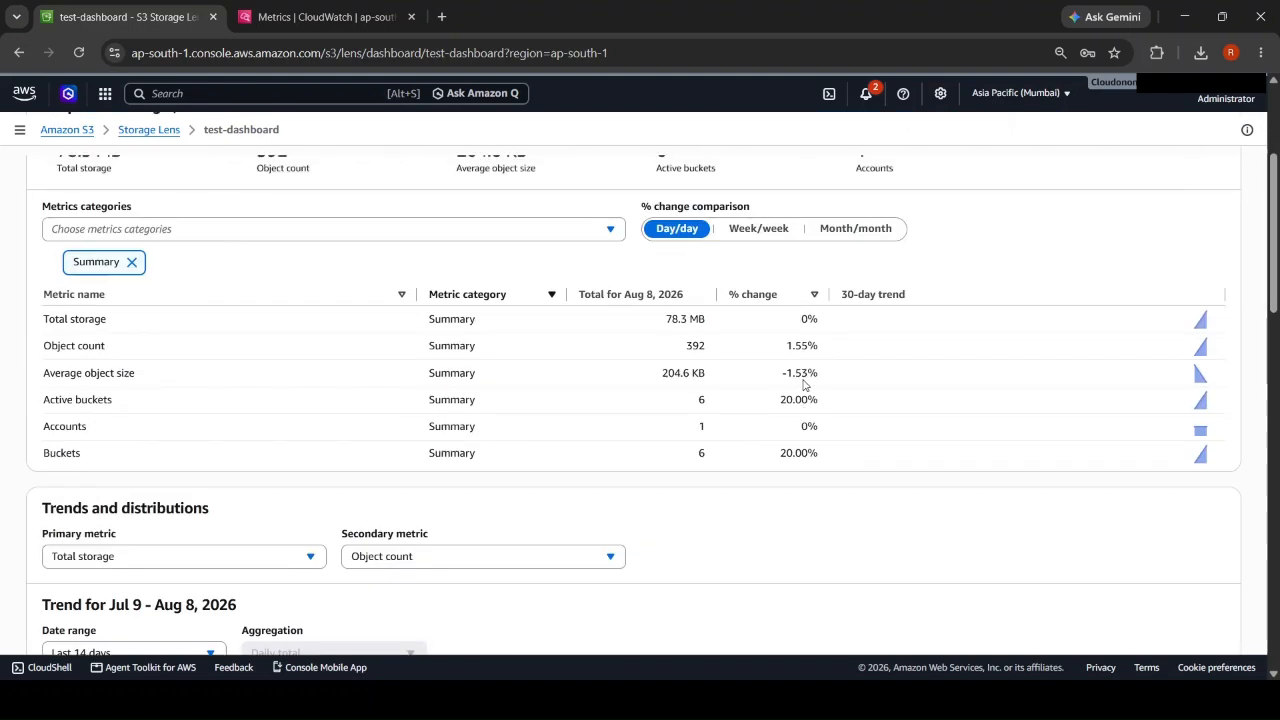
{"action": "scroll", "coordinate": [804, 385], "scroll_direction": "up", "scroll_amount": 3}
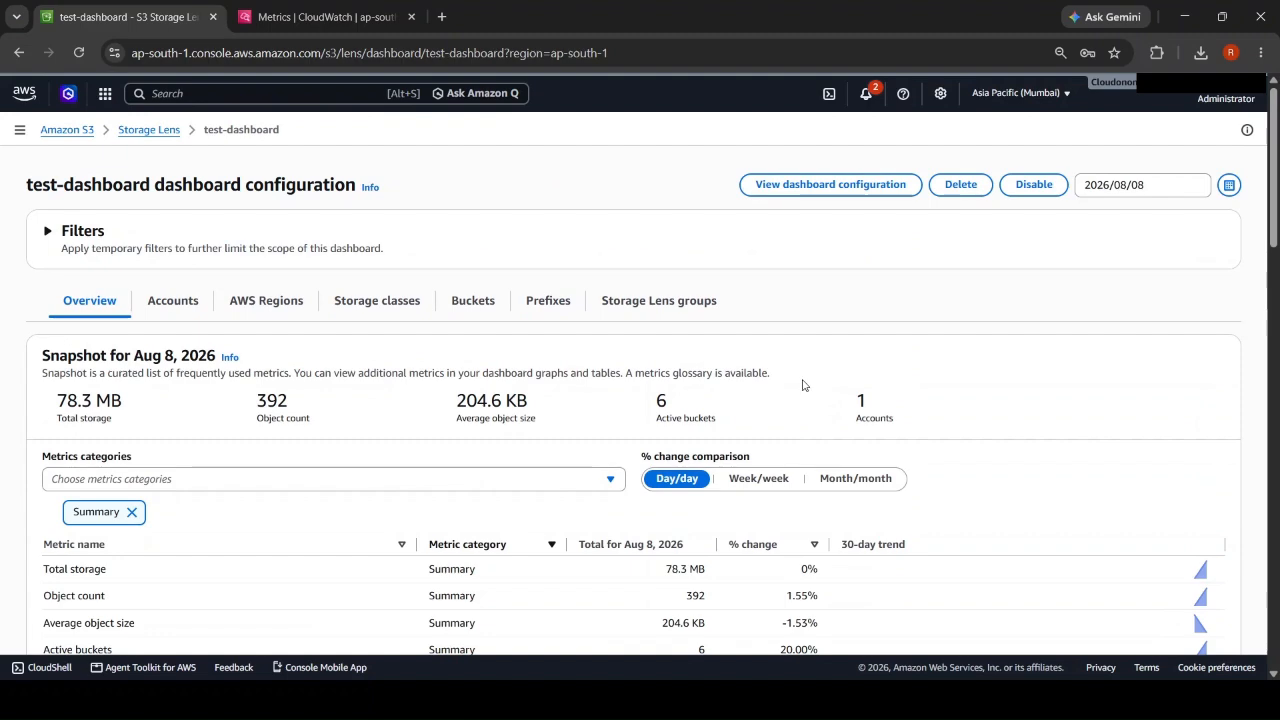
{"action": "scroll", "coordinate": [802, 385], "scroll_direction": "down", "scroll_amount": 5}
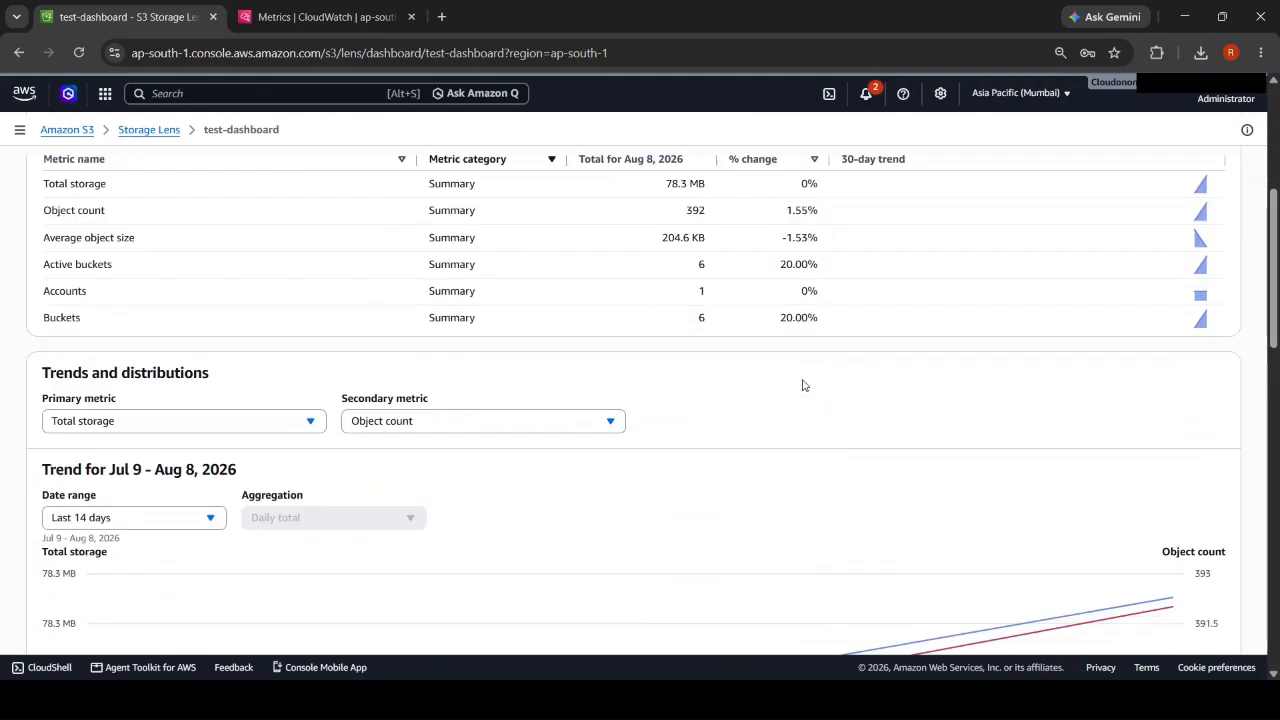
{"action": "scroll", "coordinate": [801, 383], "scroll_direction": "down", "scroll_amount": 5}
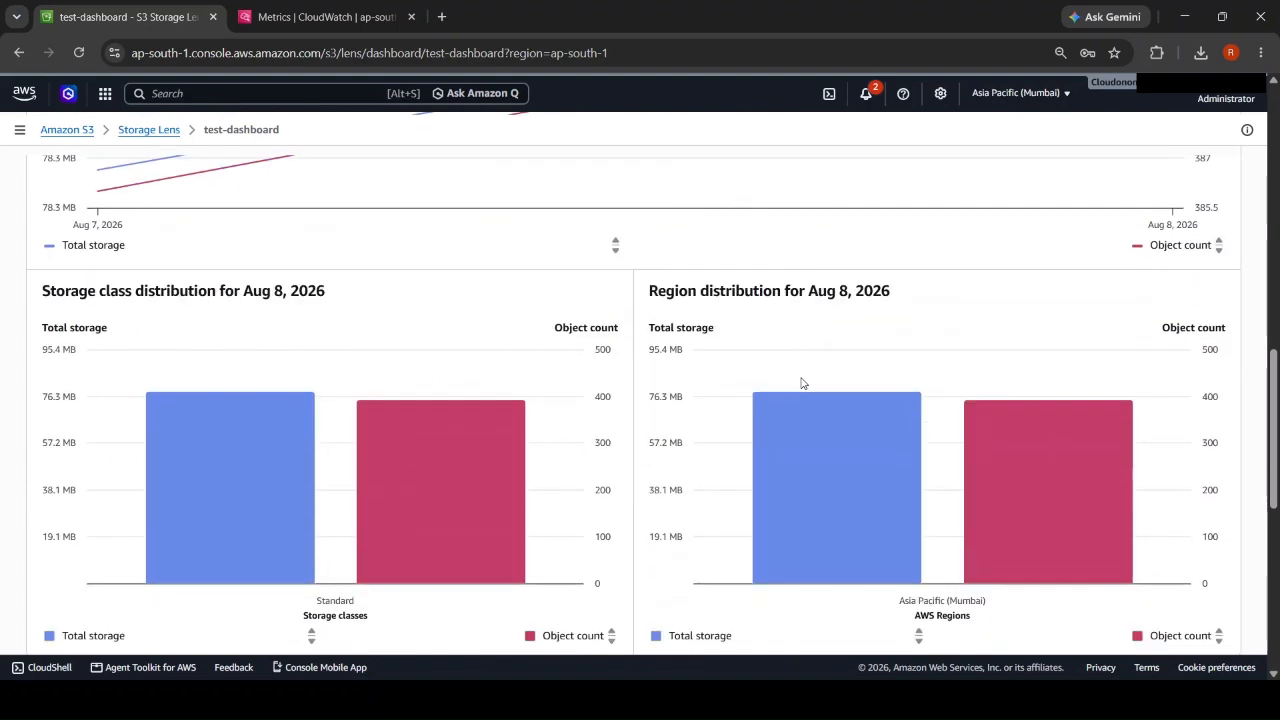
{"action": "scroll", "coordinate": [801, 383], "scroll_direction": "up", "scroll_amount": 3}
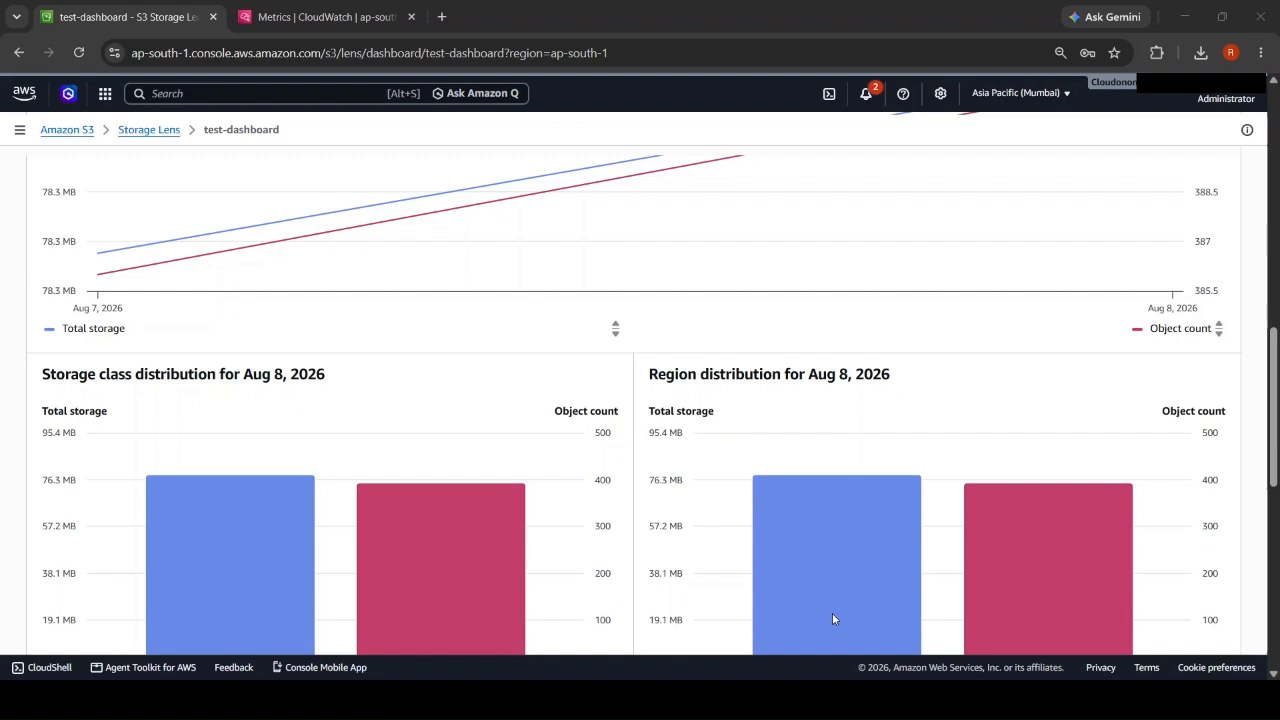
{"action": "scroll", "coordinate": [160, 222], "scroll_direction": "up", "scroll_amount": 3}
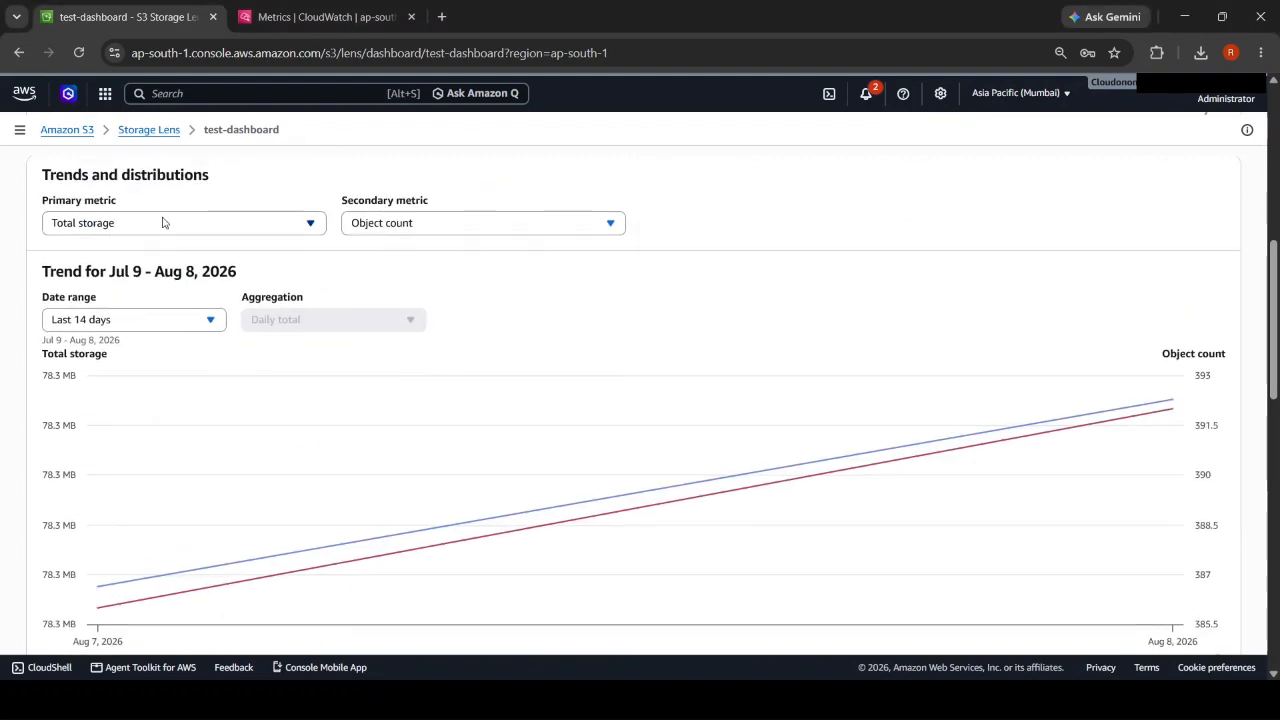
- Leave Storage Lens and open the server access logging settings in the properties of the cloudonomix-generic general purpose bucket
{"action": "left_click", "coordinate": [68, 130]}
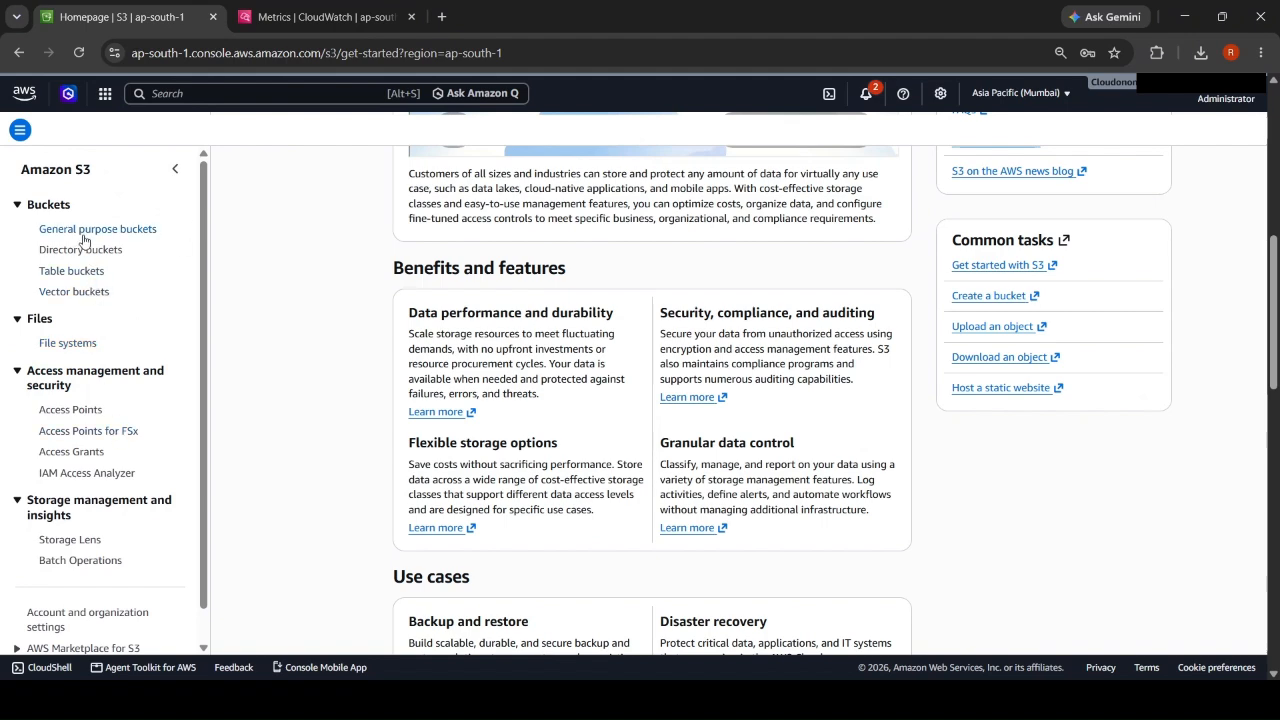
{"action": "left_click", "coordinate": [70, 234]}
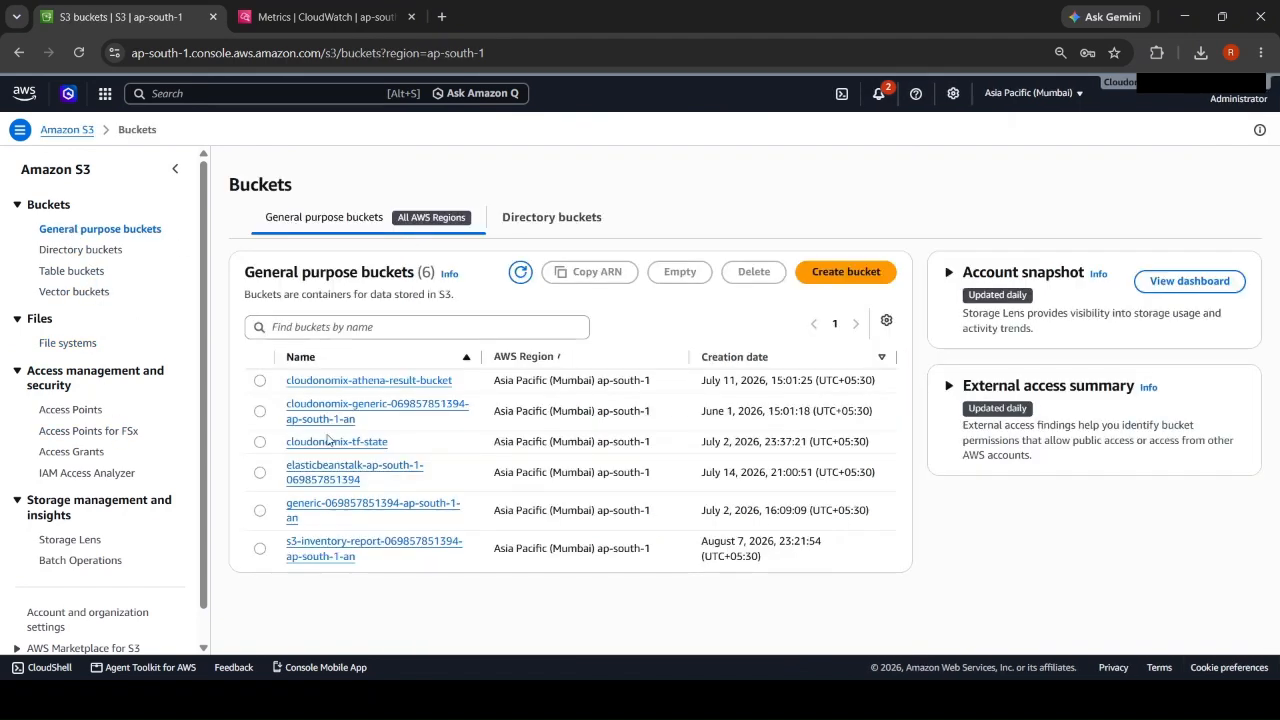
{"action": "left_click", "coordinate": [392, 411]}
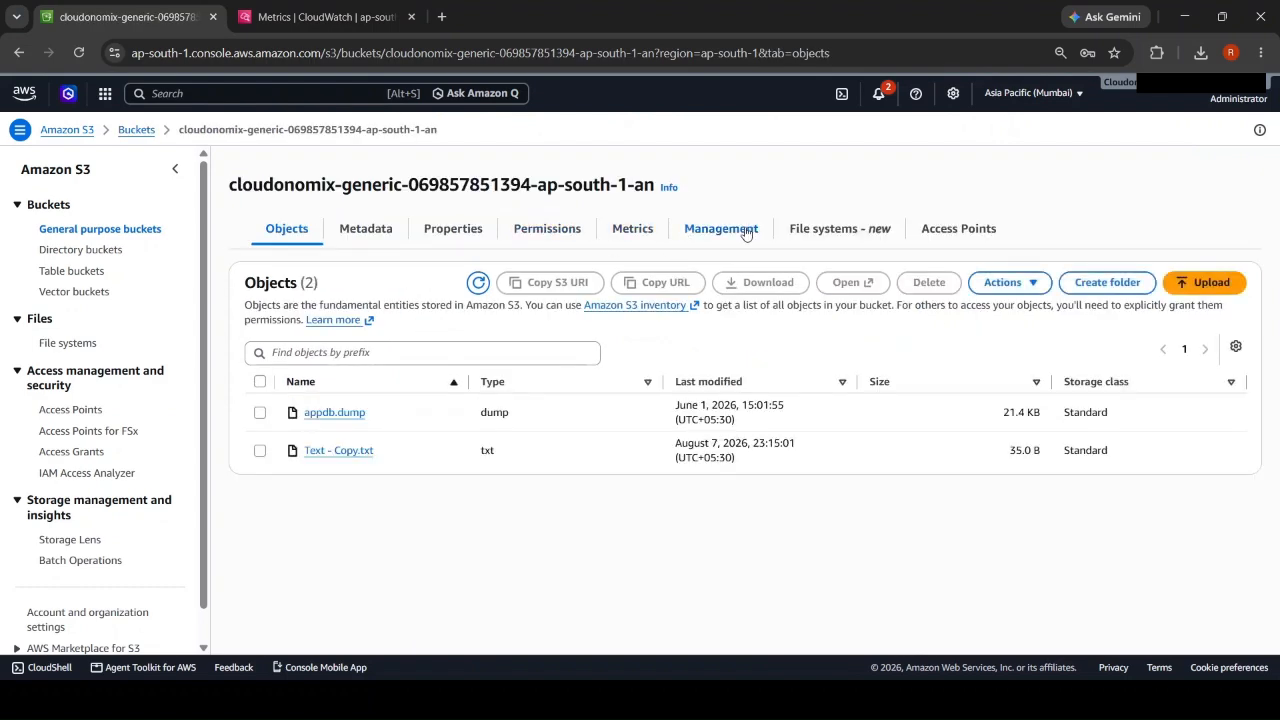
{"action": "left_click", "coordinate": [443, 235]}
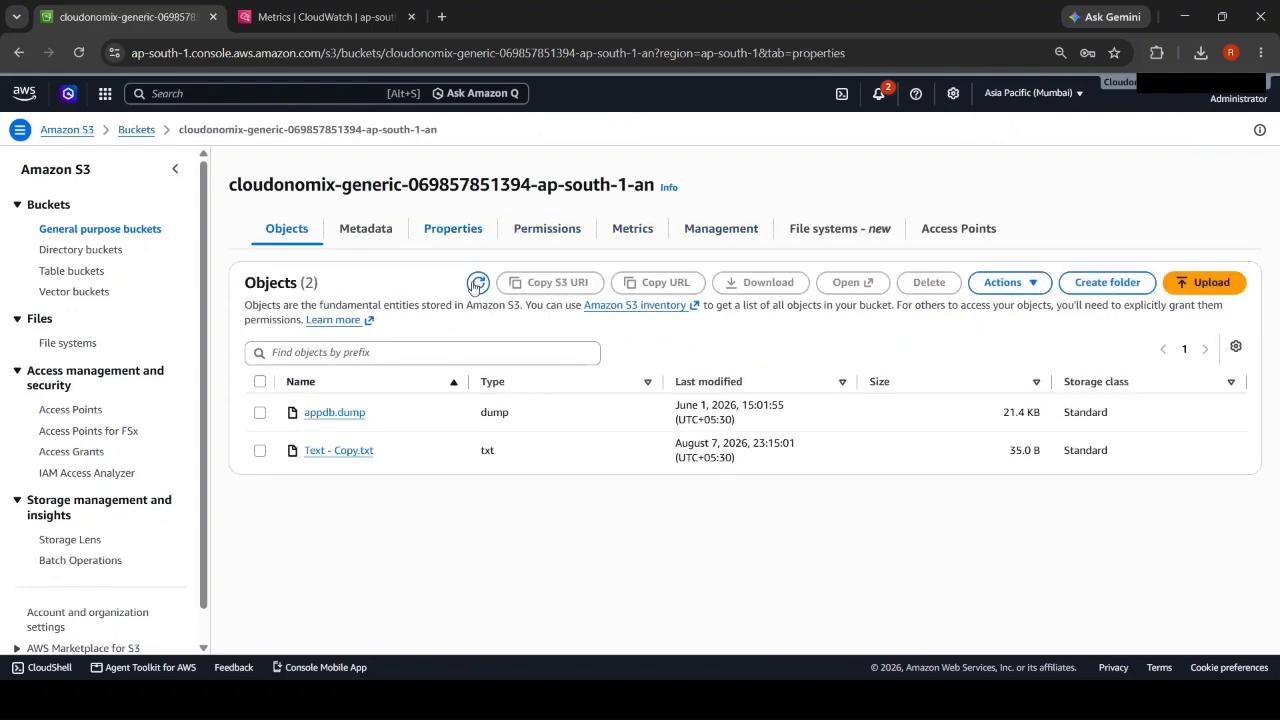
{"action": "scroll", "coordinate": [538, 384], "scroll_direction": "down", "scroll_amount": 10}
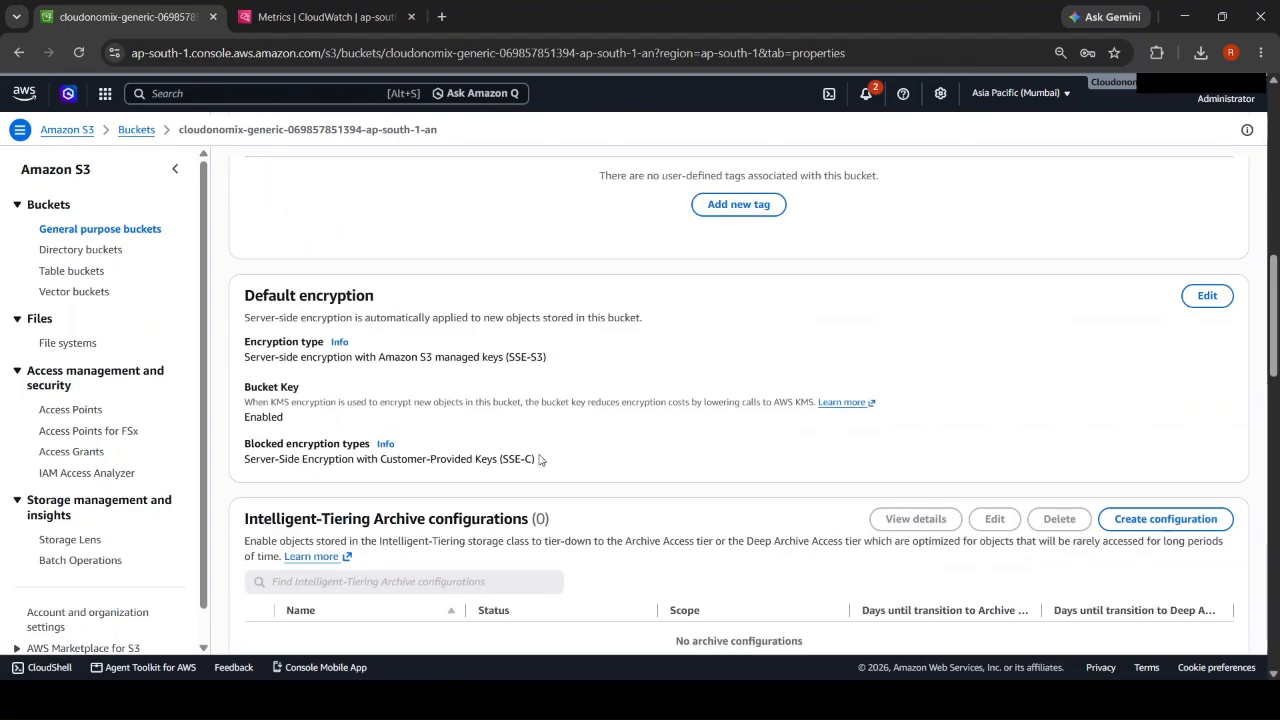
{"action": "scroll", "coordinate": [538, 459], "scroll_direction": "down", "scroll_amount": 3}
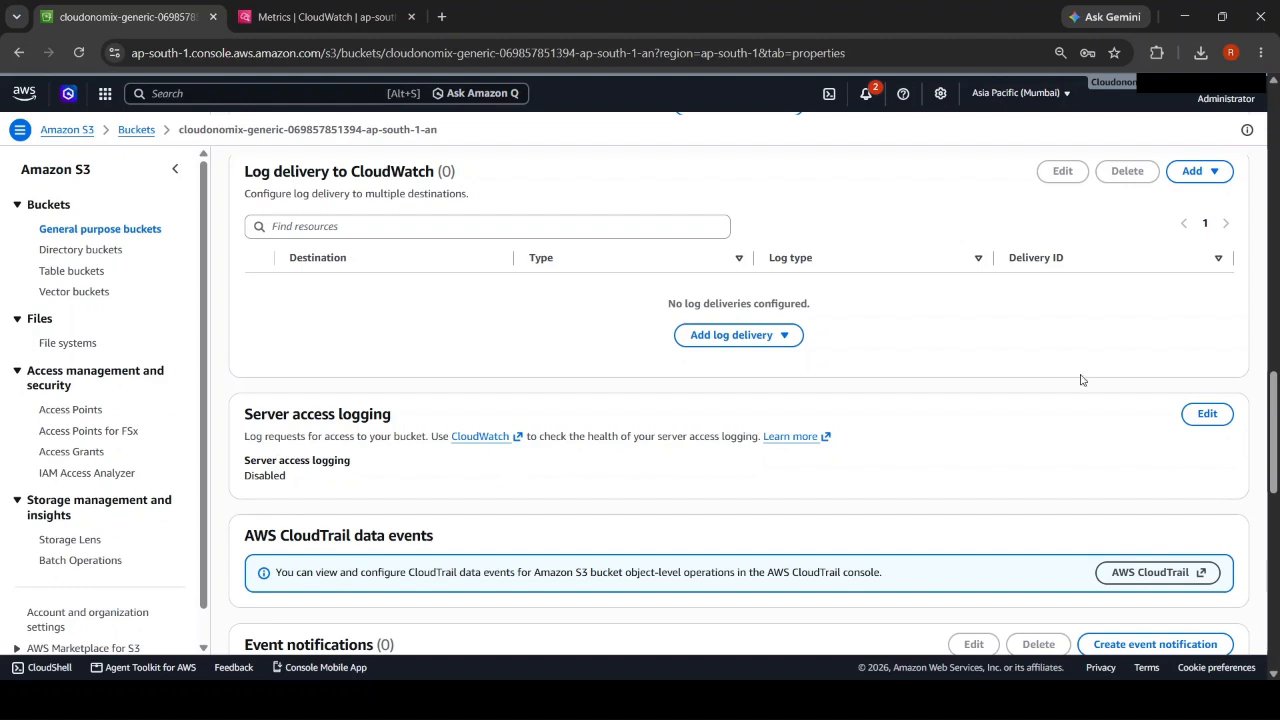
{"action": "left_click", "coordinate": [1210, 414]}
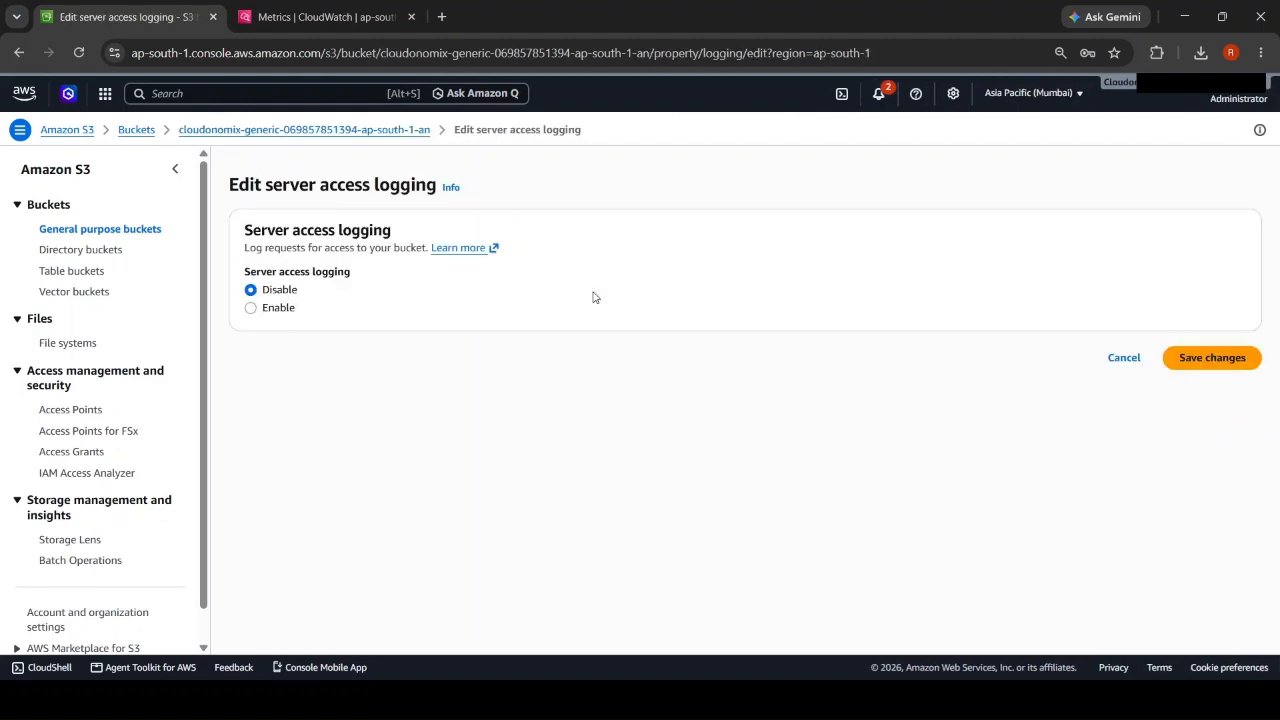
- Select Enable for server access logging, examine the destination, log object key format and help information, and discard the edit
{"action": "left_click", "coordinate": [267, 311]}
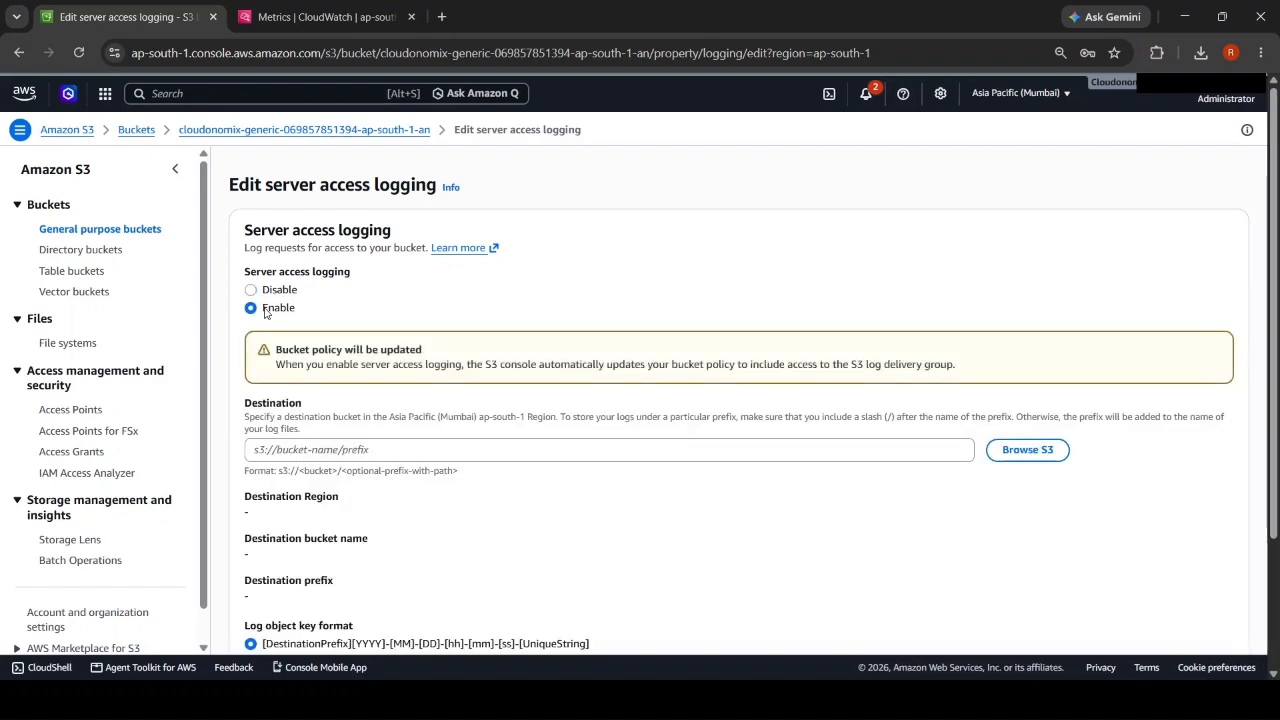
{"action": "scroll", "coordinate": [389, 323], "scroll_direction": "down", "scroll_amount": 2}
{"action": "left_click", "coordinate": [328, 285]}
{"action": "scroll", "coordinate": [632, 367], "scroll_direction": "up", "scroll_amount": 2}
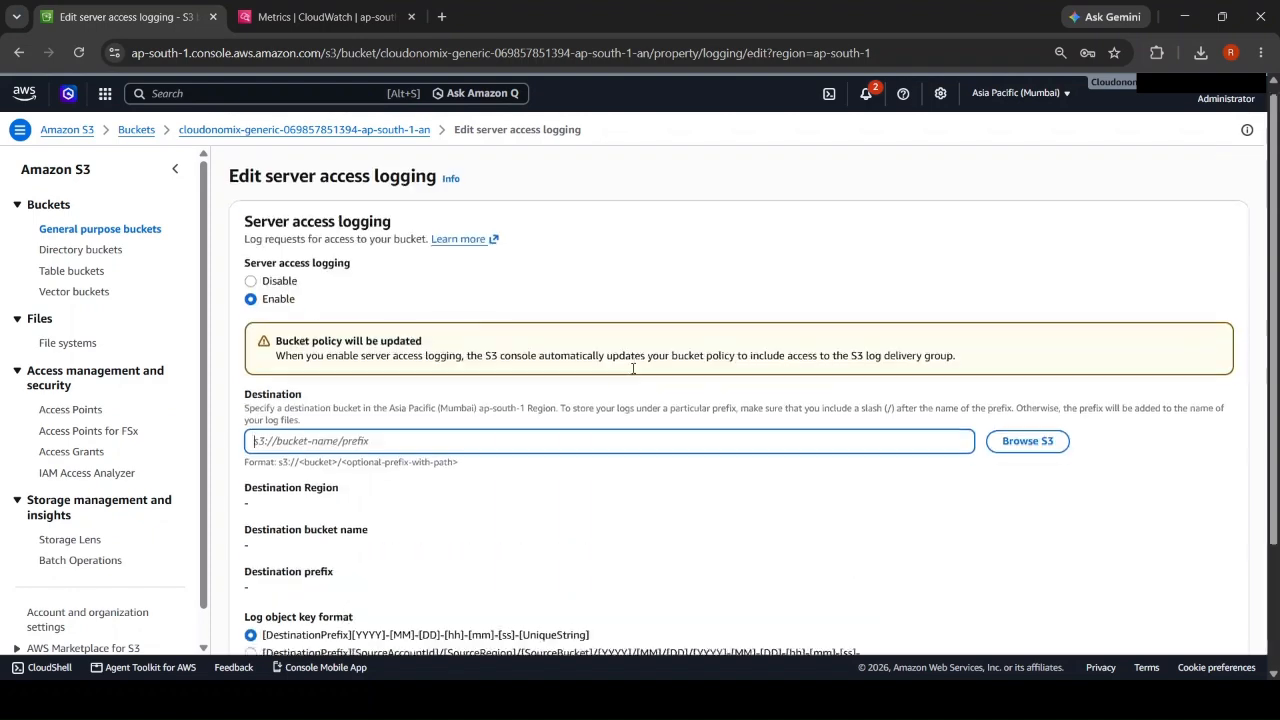
{"action": "left_click", "coordinate": [450, 187]}
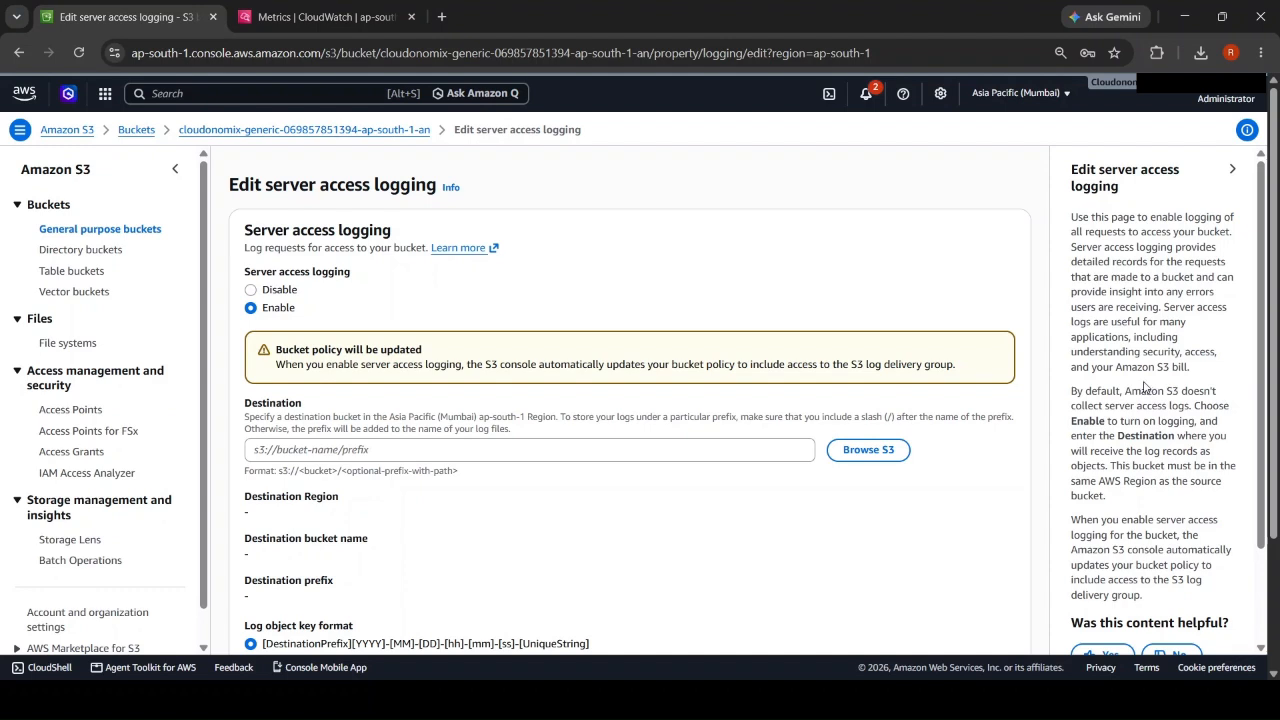
{"action": "scroll", "coordinate": [788, 262], "scroll_direction": "down", "scroll_amount": 2}
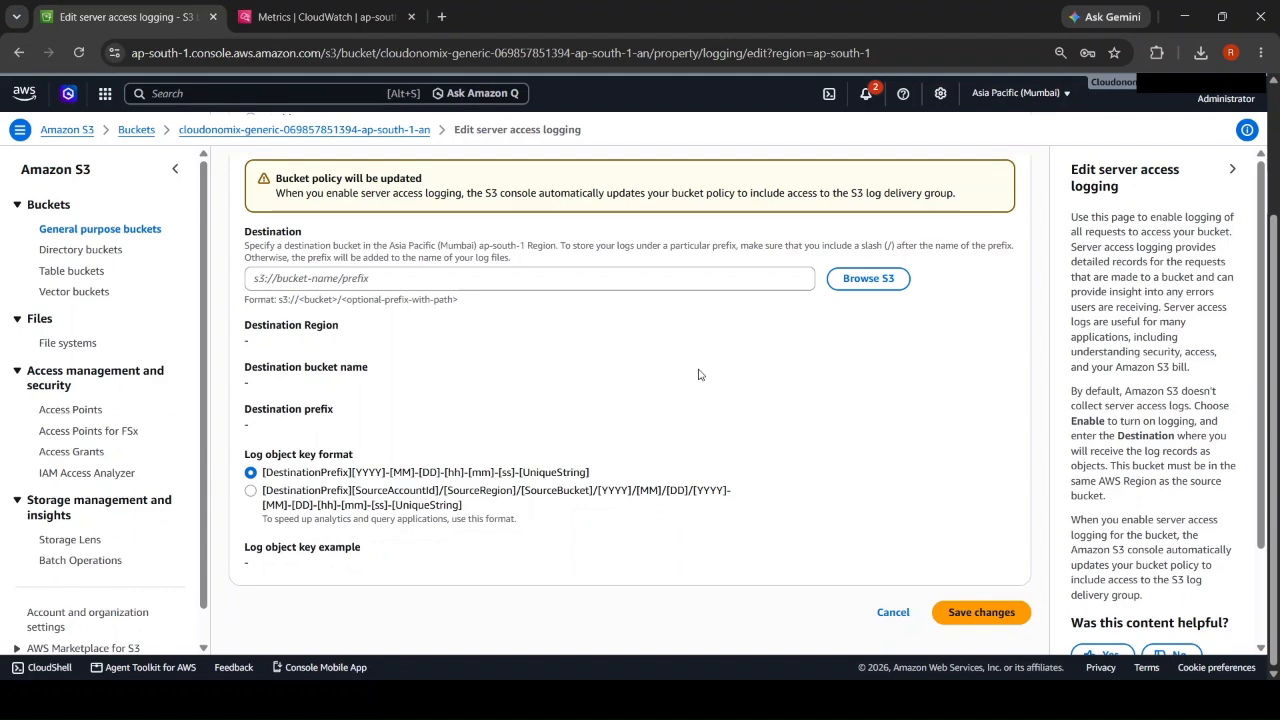
{"action": "left_click", "coordinate": [403, 278]}
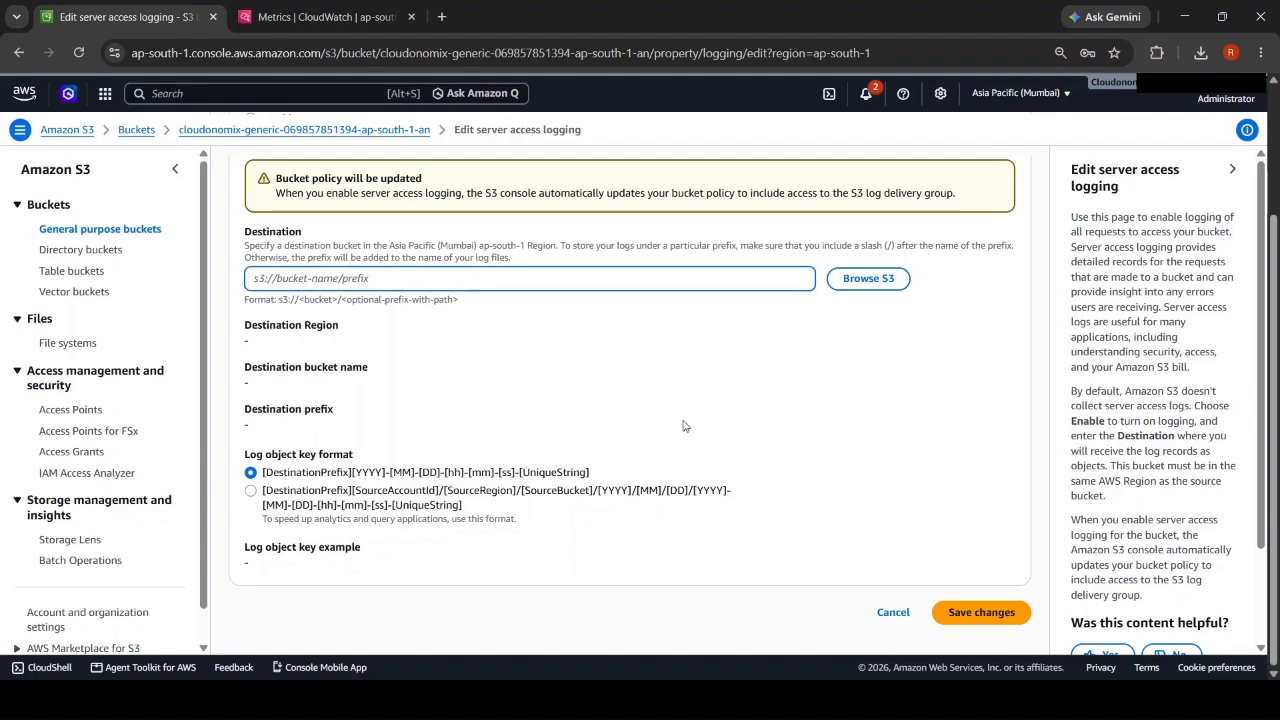
{"action": "left_click", "coordinate": [893, 612]}
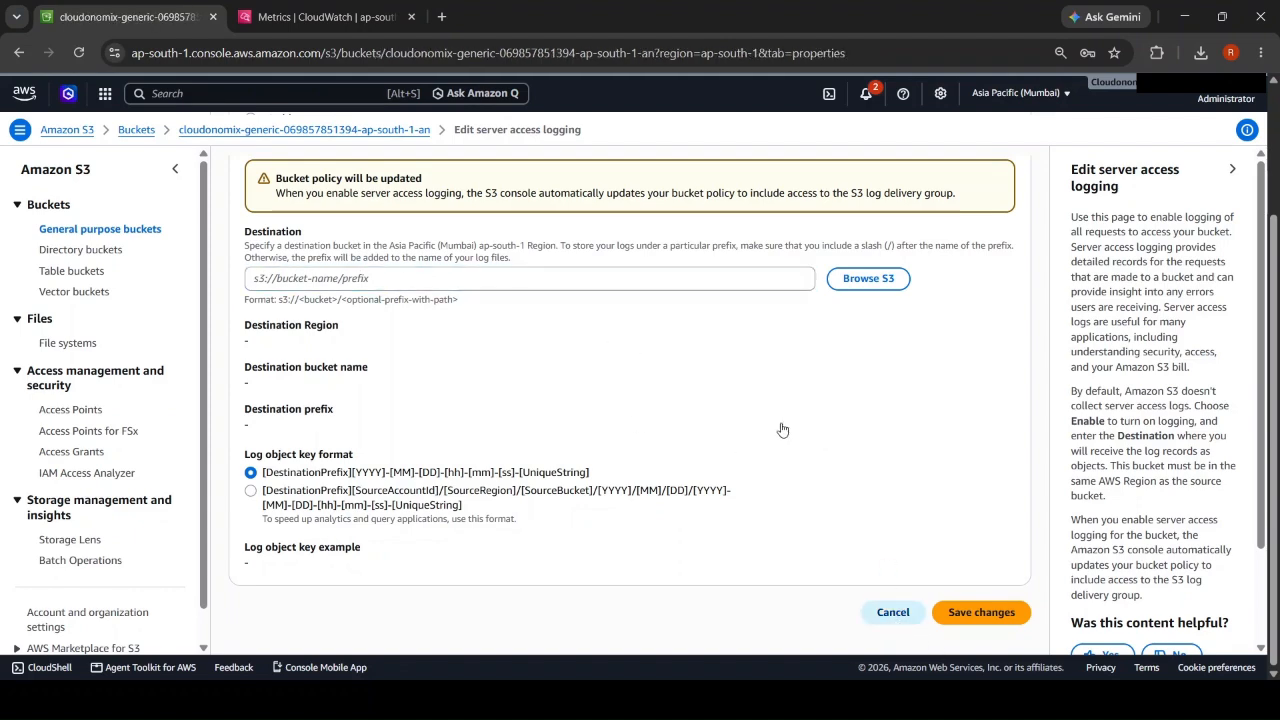
{"action": "scroll", "coordinate": [773, 428], "scroll_direction": "up", "scroll_amount": 2}
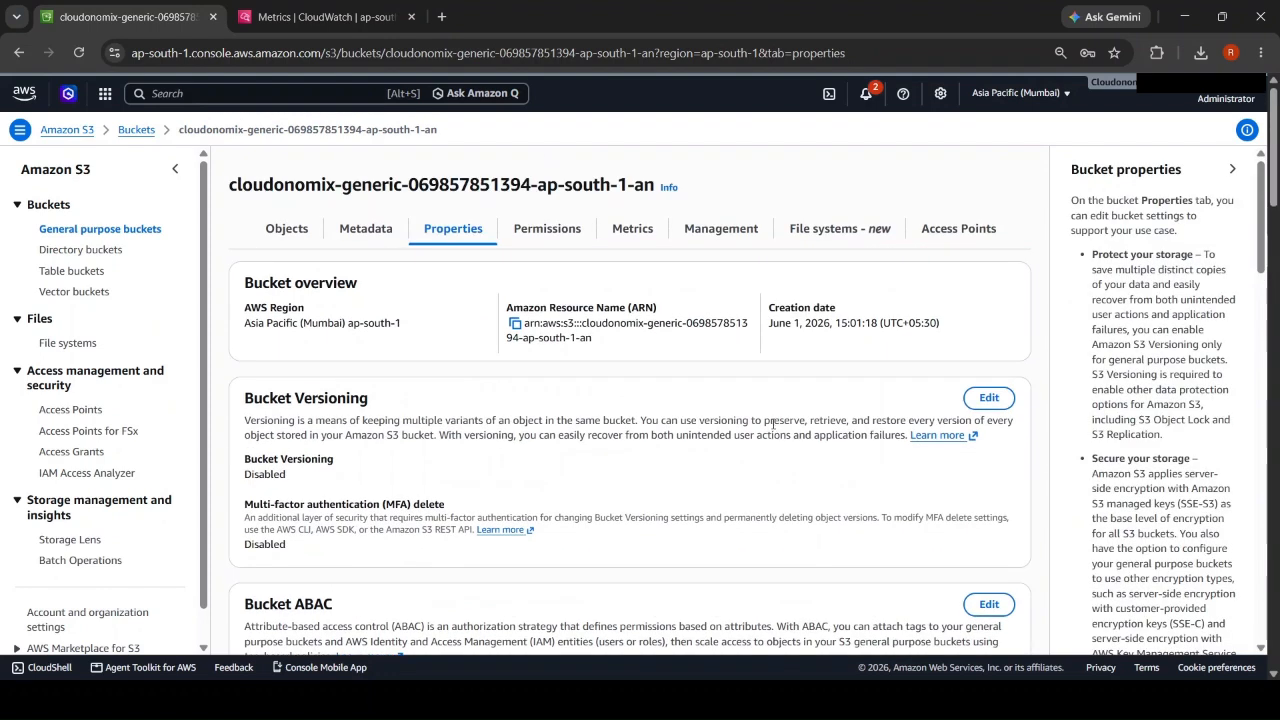